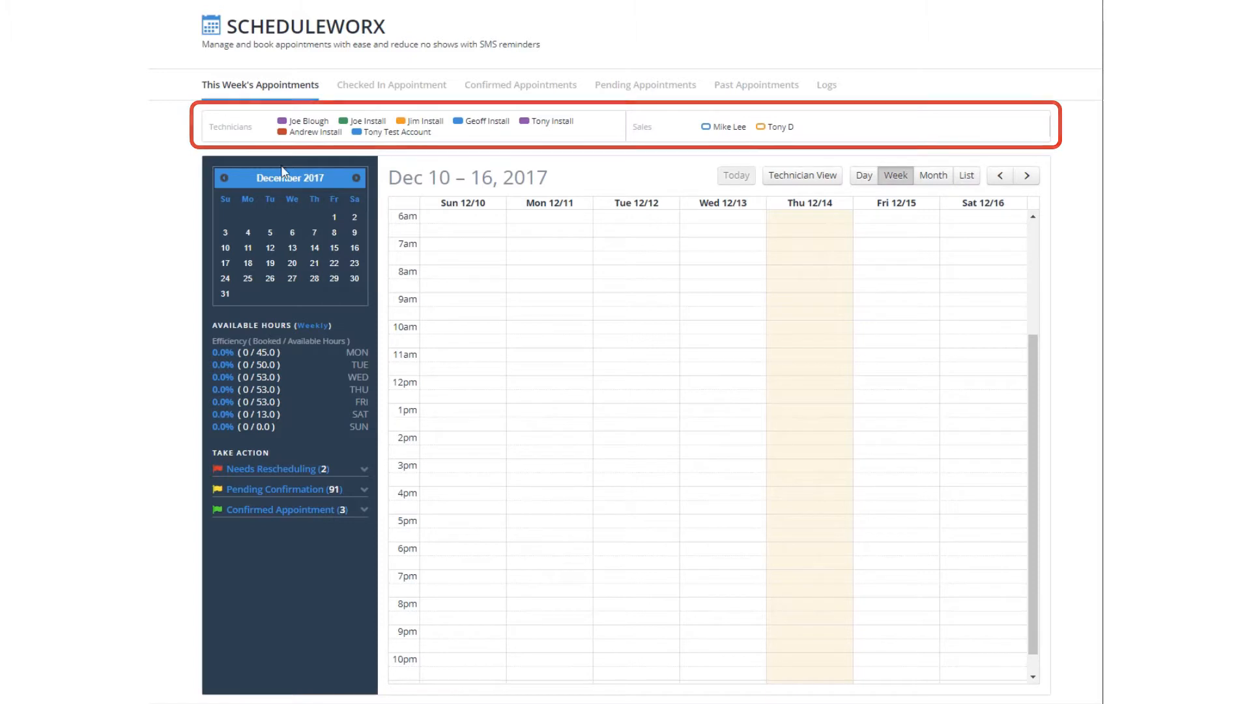
- Page the mini calendar forward to February 2018, then back to November 2017
left_click(356, 179)
left_click(356, 178)
left_click(224, 178)
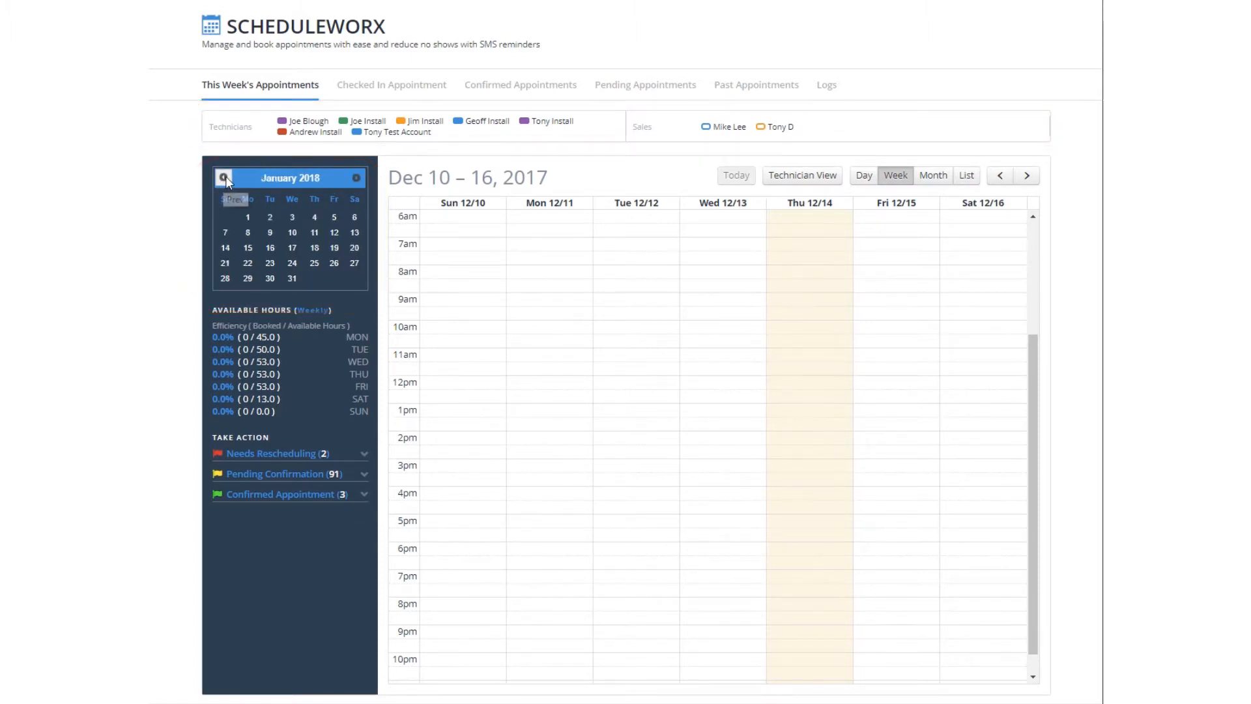
left_click(224, 178)
left_click(224, 178)
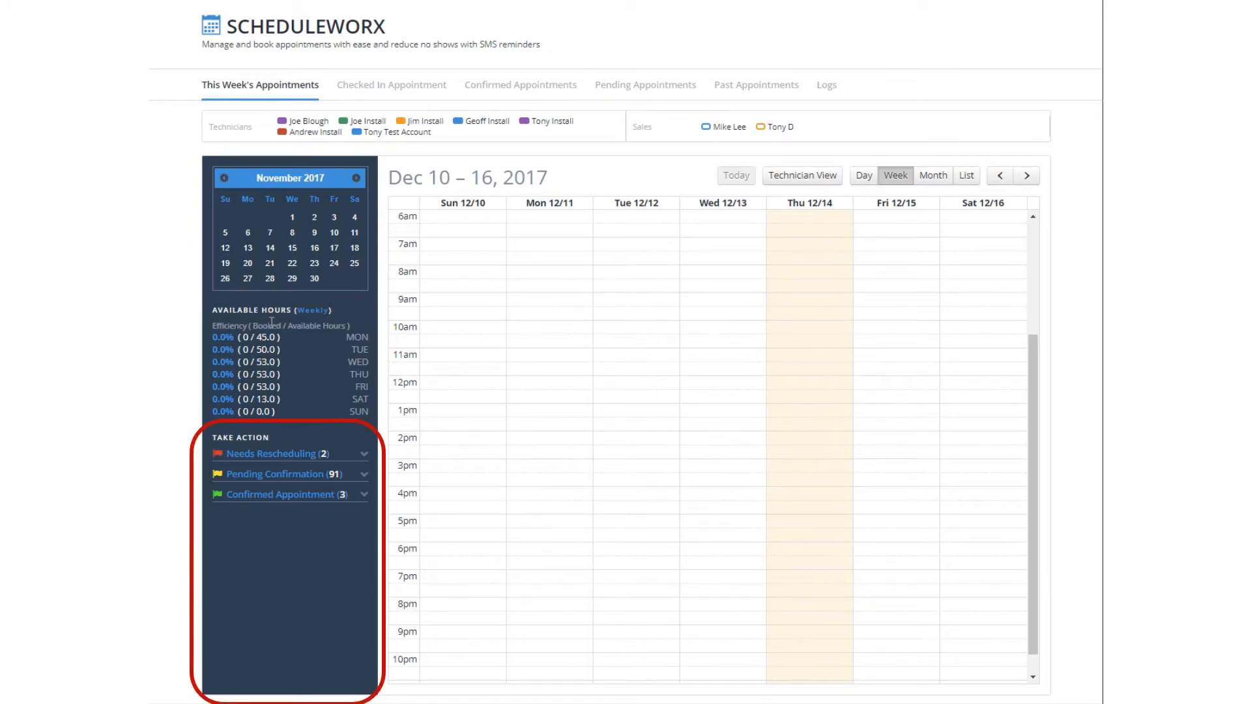
- List the Needs Rescheduling appointments, then scroll through the Pending Confirmation ones
left_click(282, 454)
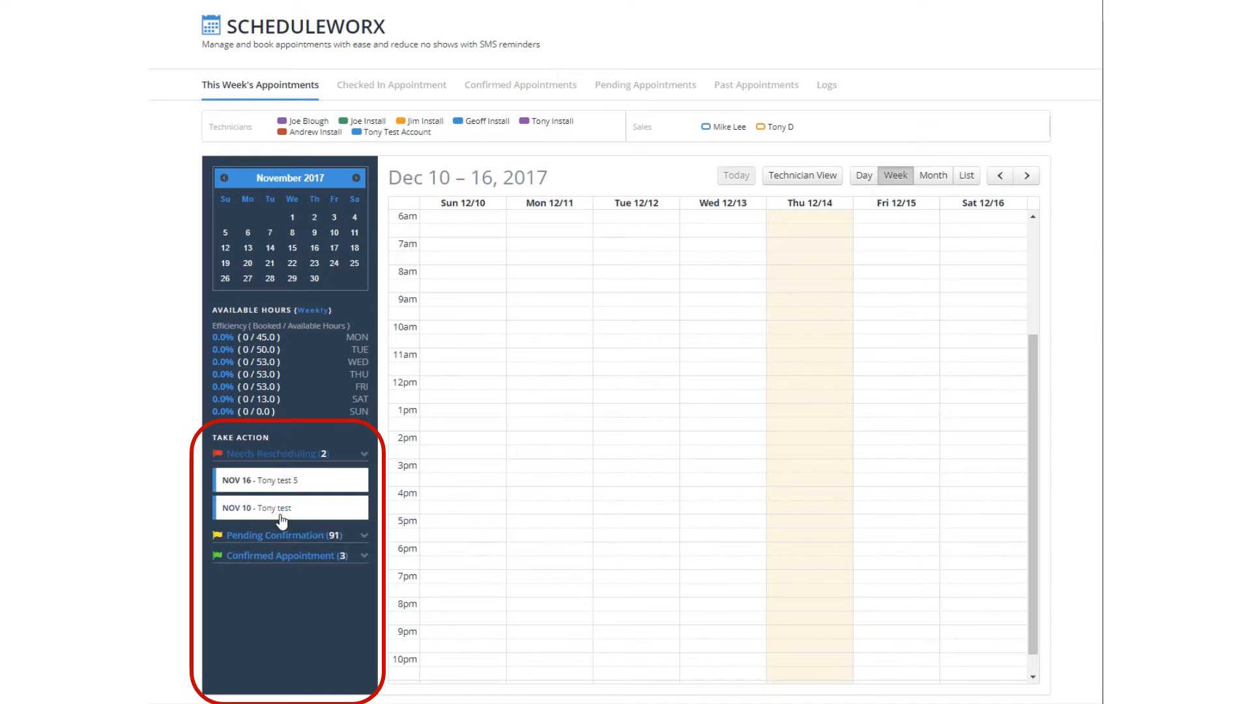
left_click(280, 536)
scroll(275, 522, "down", 3)
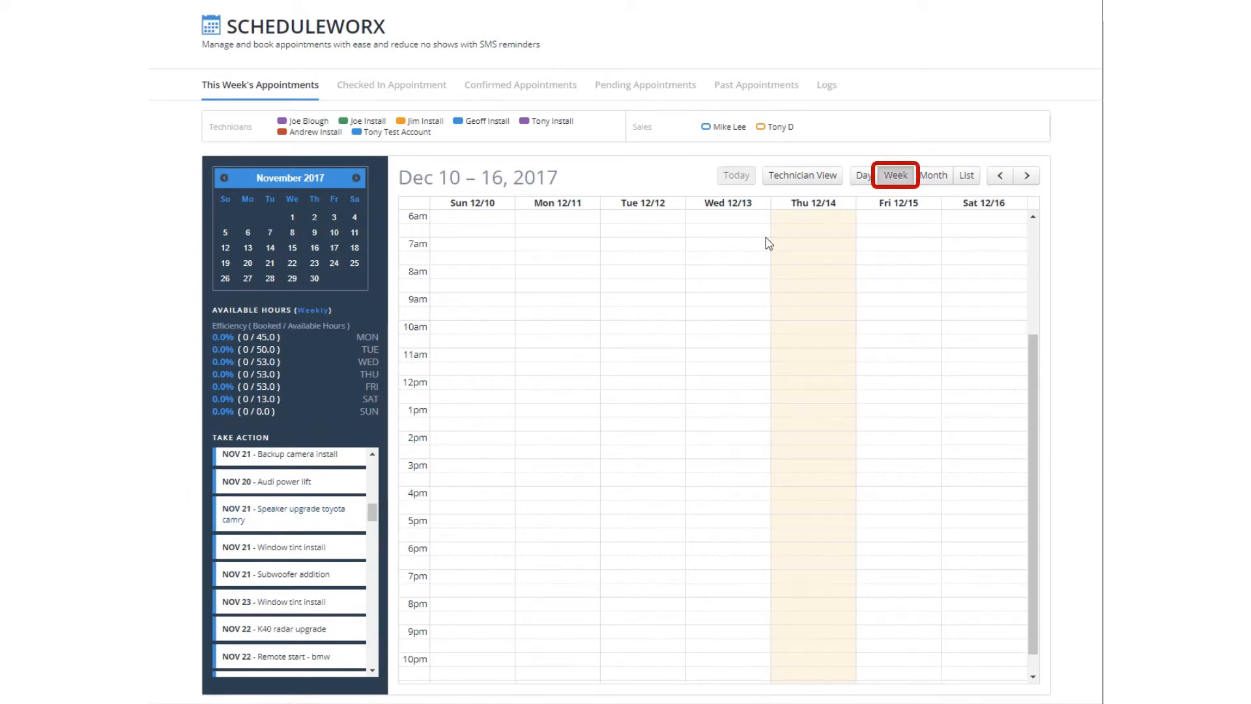
- Preview the Day, Month, Technician and List layouts, then return to This Week's Appointments
left_click(864, 175)
left_click(934, 175)
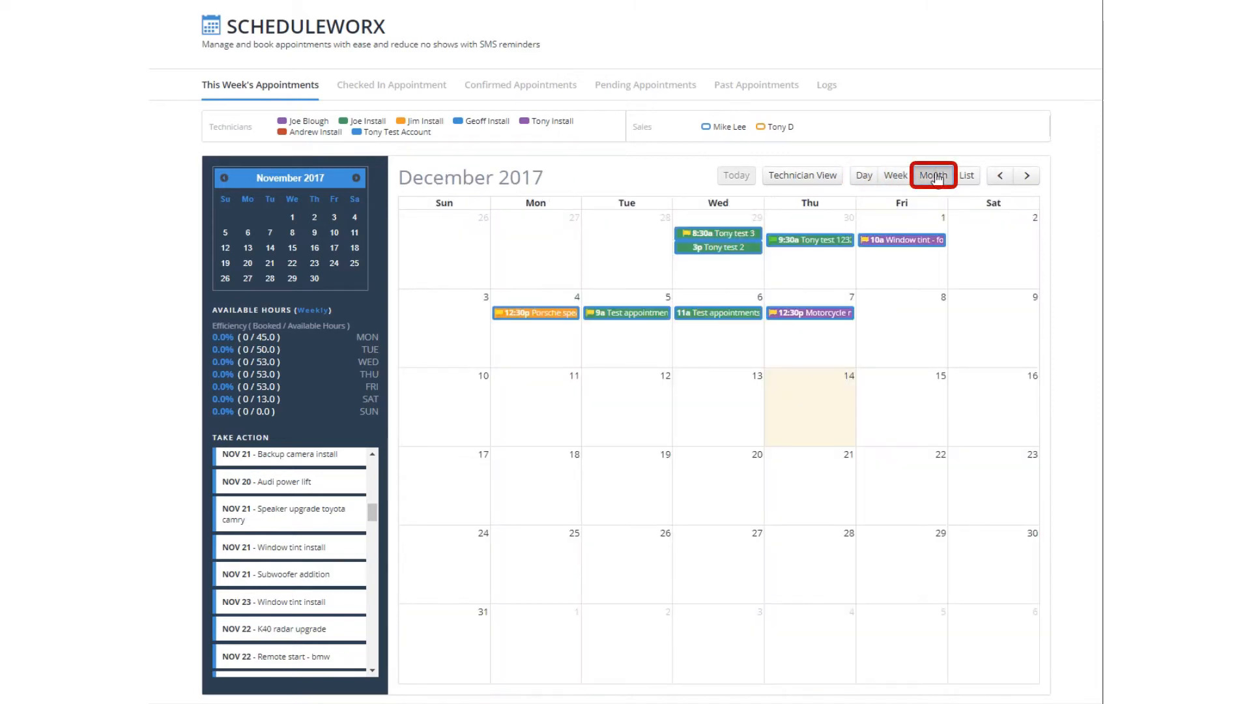
left_click(804, 177)
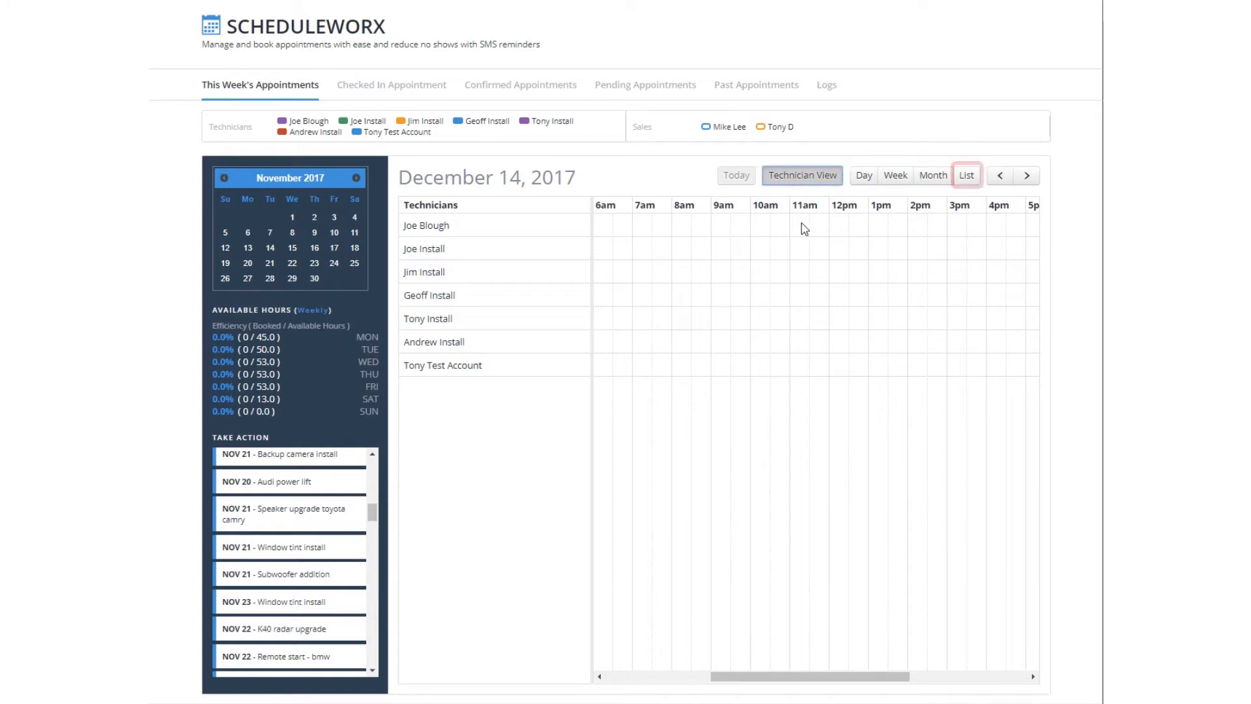
left_click(967, 178)
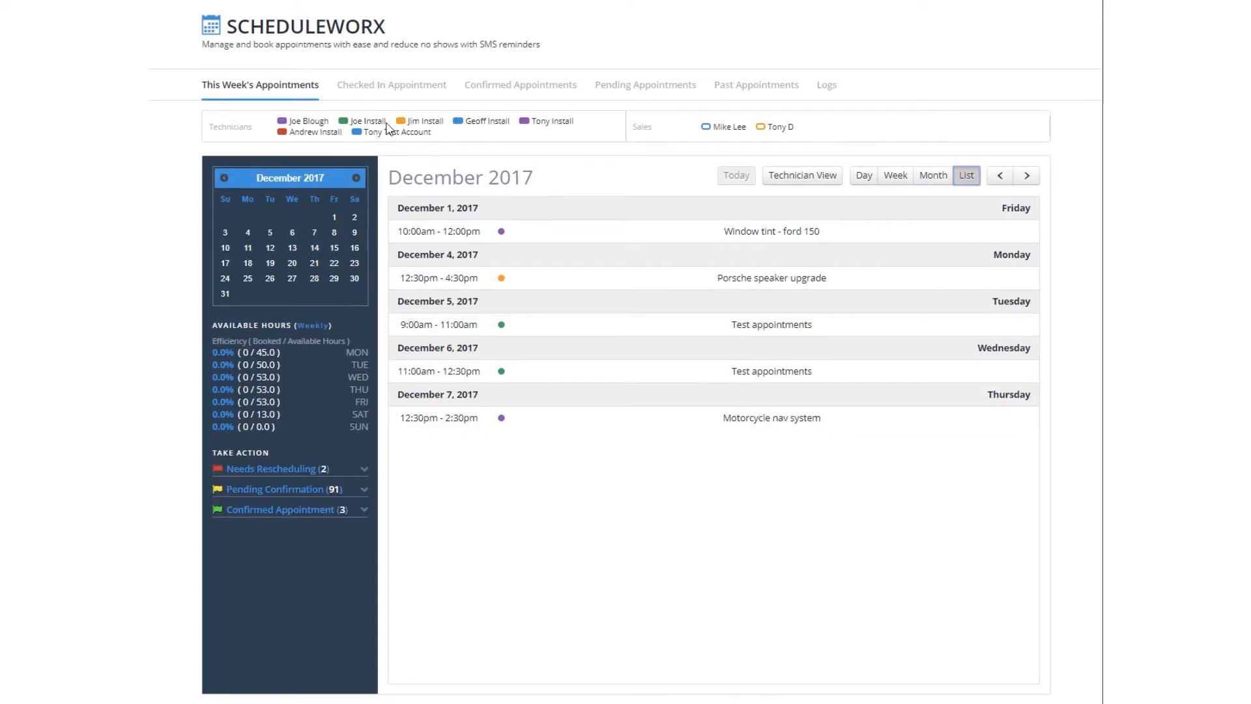
left_click(281, 91)
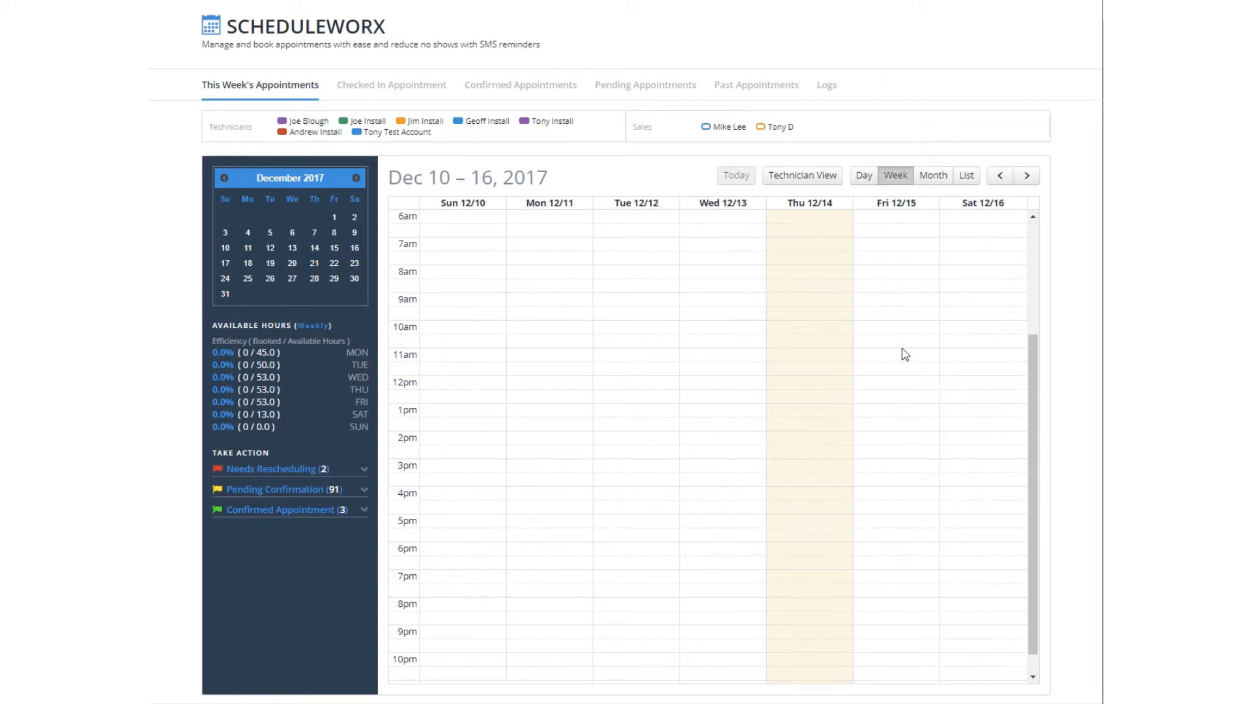
- Start a new Friday 12/15 appointment titled 'Light bar replacement'
left_click(885, 301)
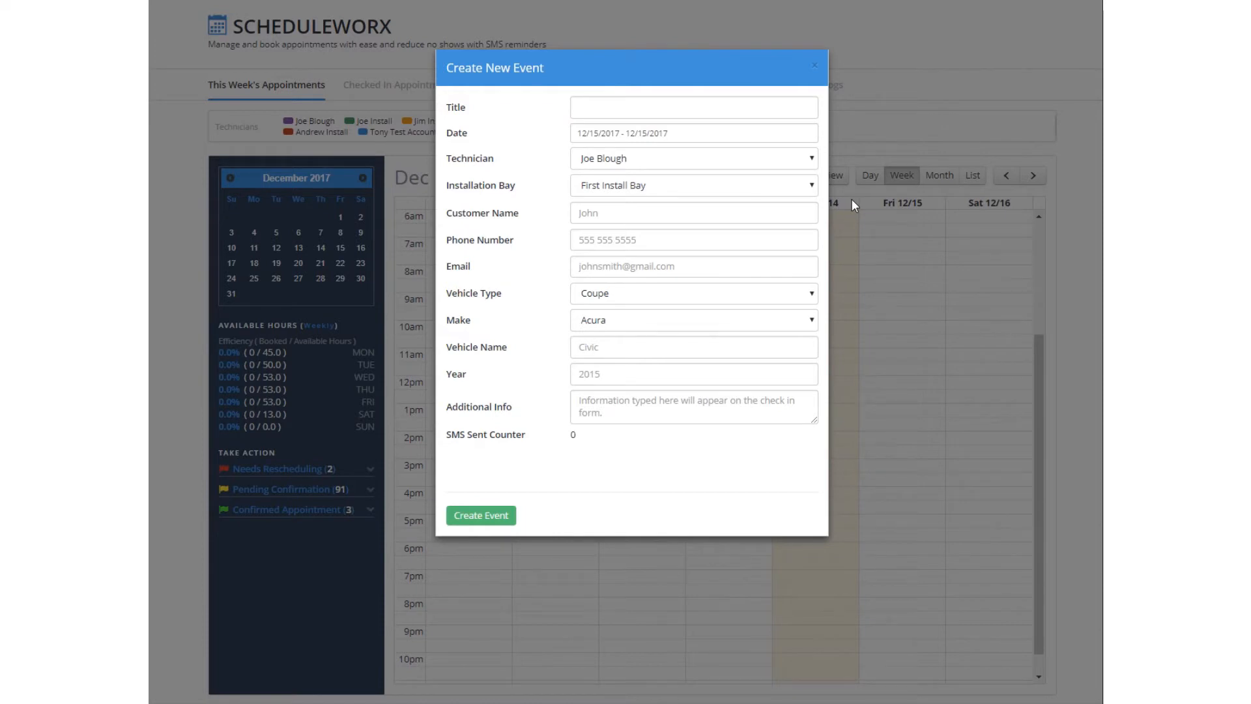
left_click(680, 109)
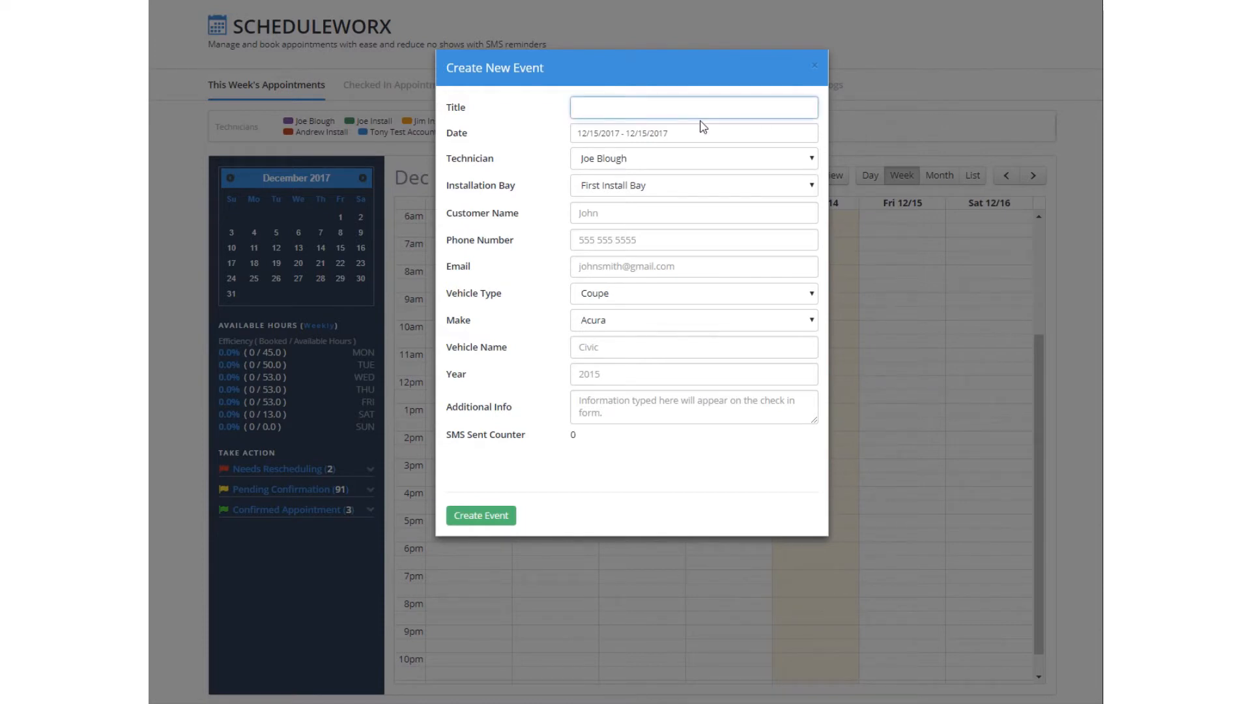
type("Light bar replacement")
- Set the appointment's start hour, AM/PM and 12/15/2017 date in the picker and apply
left_click(726, 137)
left_click(671, 187)
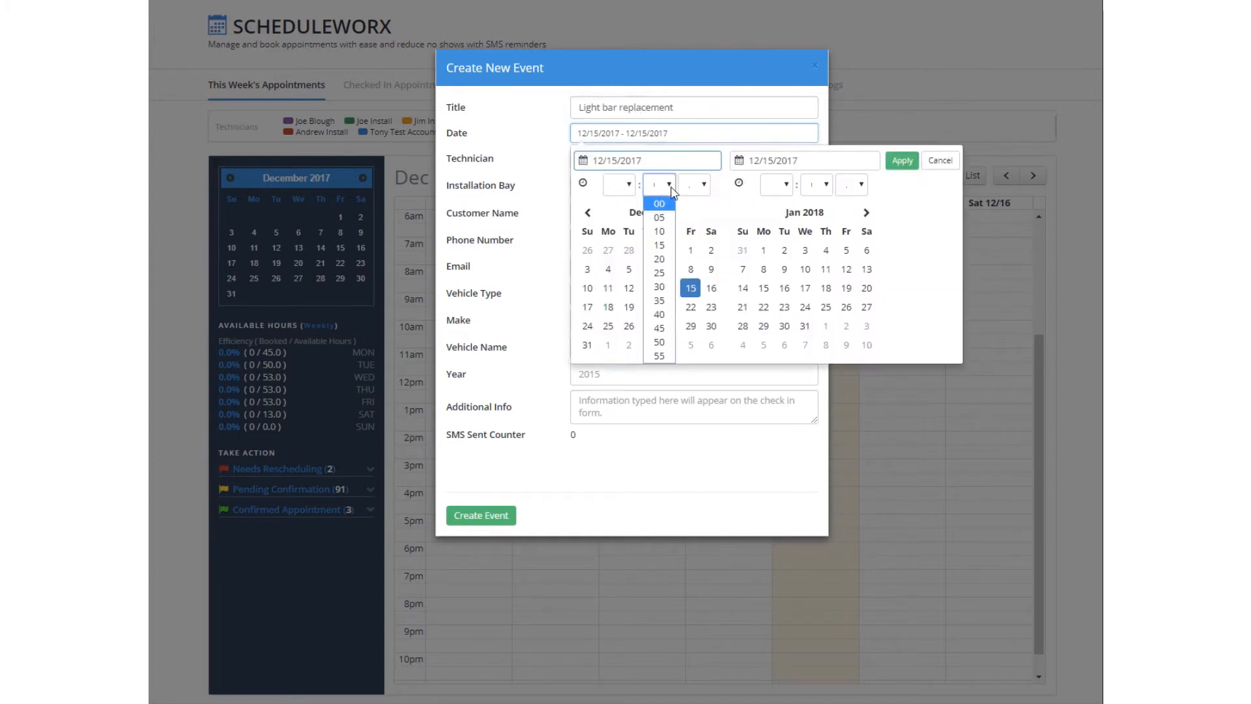
left_click(628, 186)
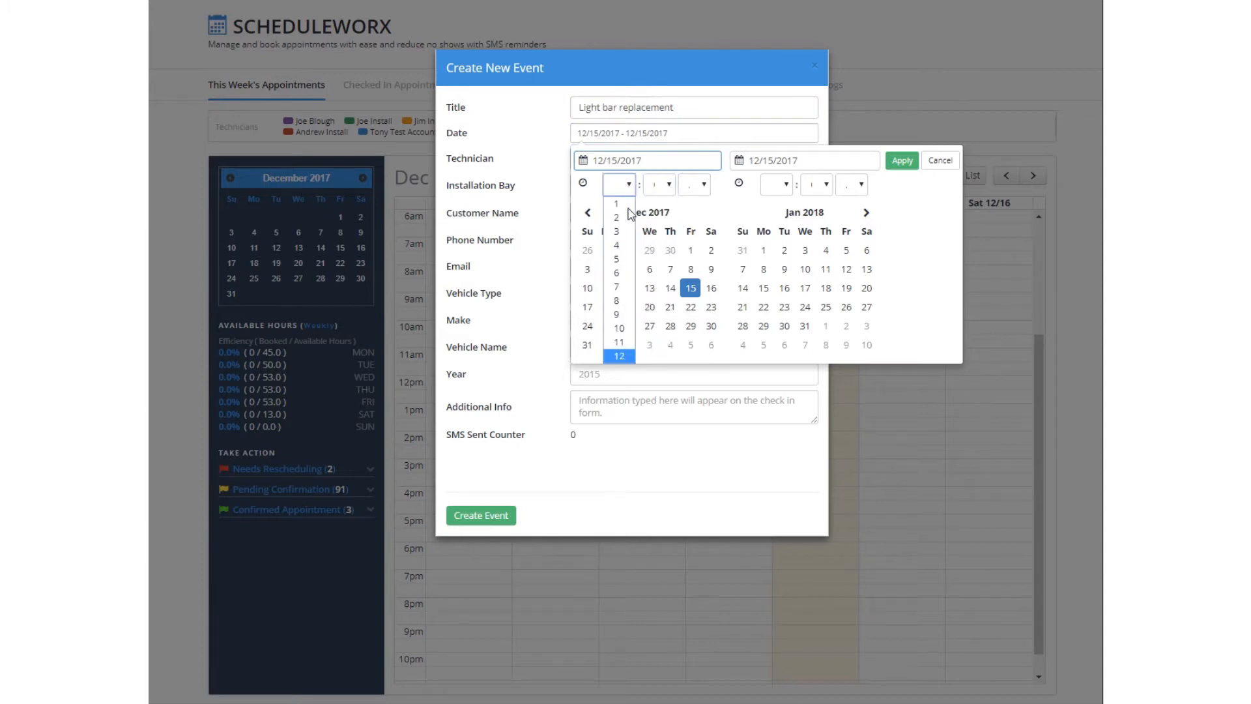
left_click(619, 328)
left_click(702, 188)
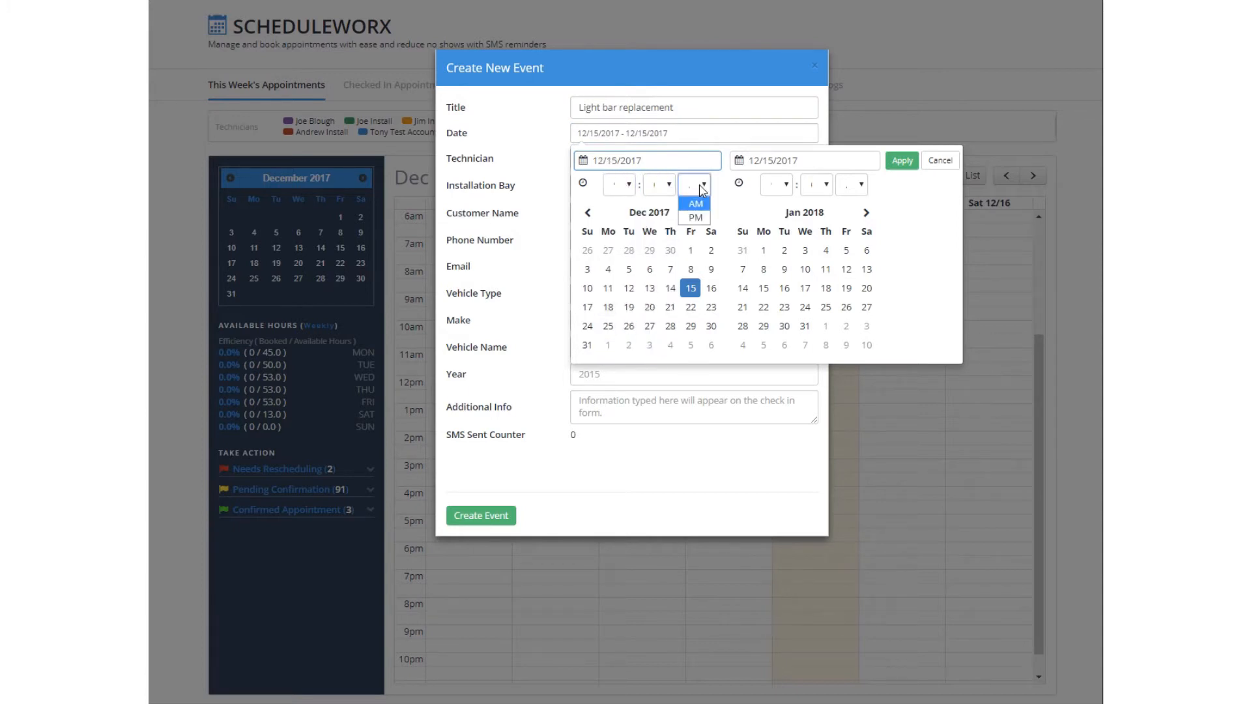
left_click(787, 186)
left_click(779, 333)
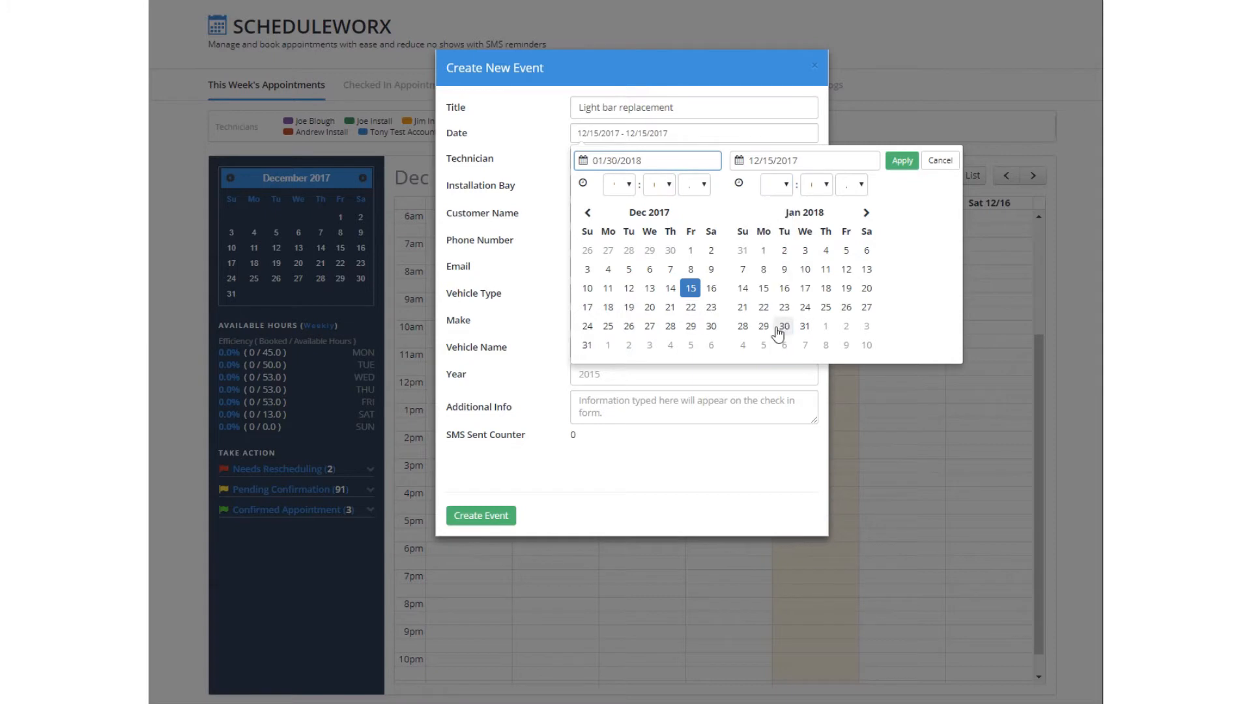
left_click(902, 160)
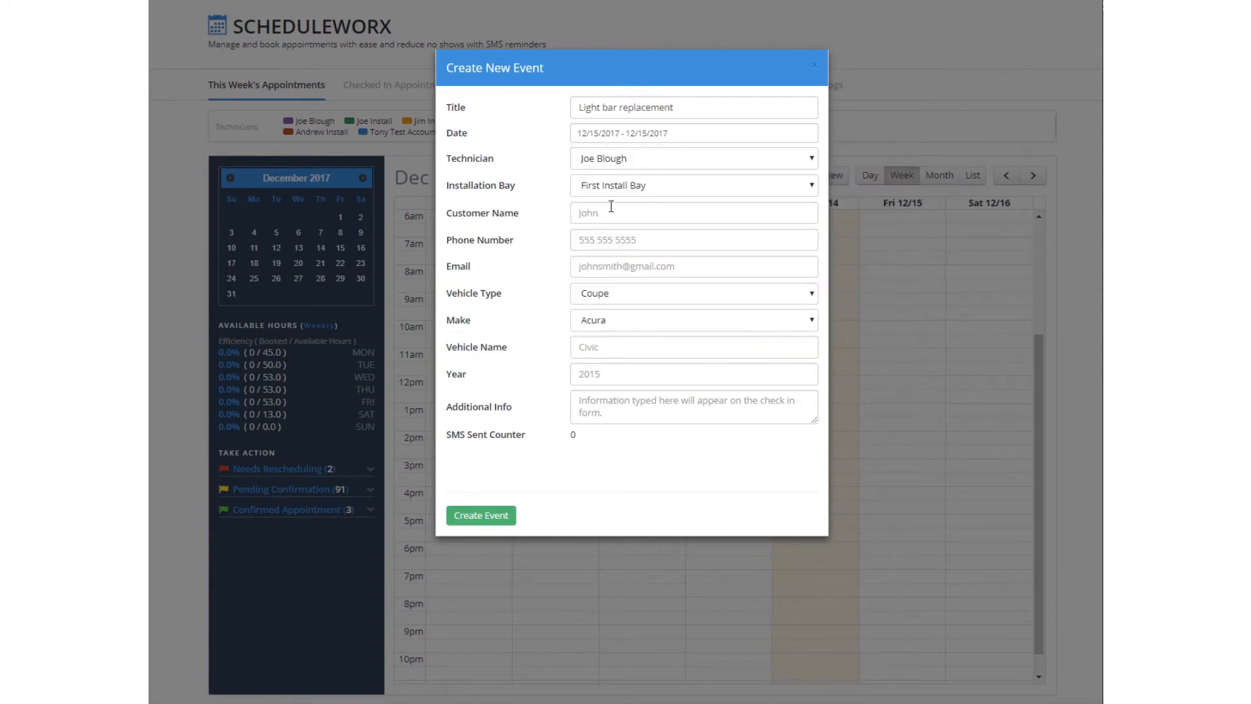
- Keep the current technician and assign the job to Second Install Bay
left_click(653, 161)
left_click(654, 161)
left_click(665, 190)
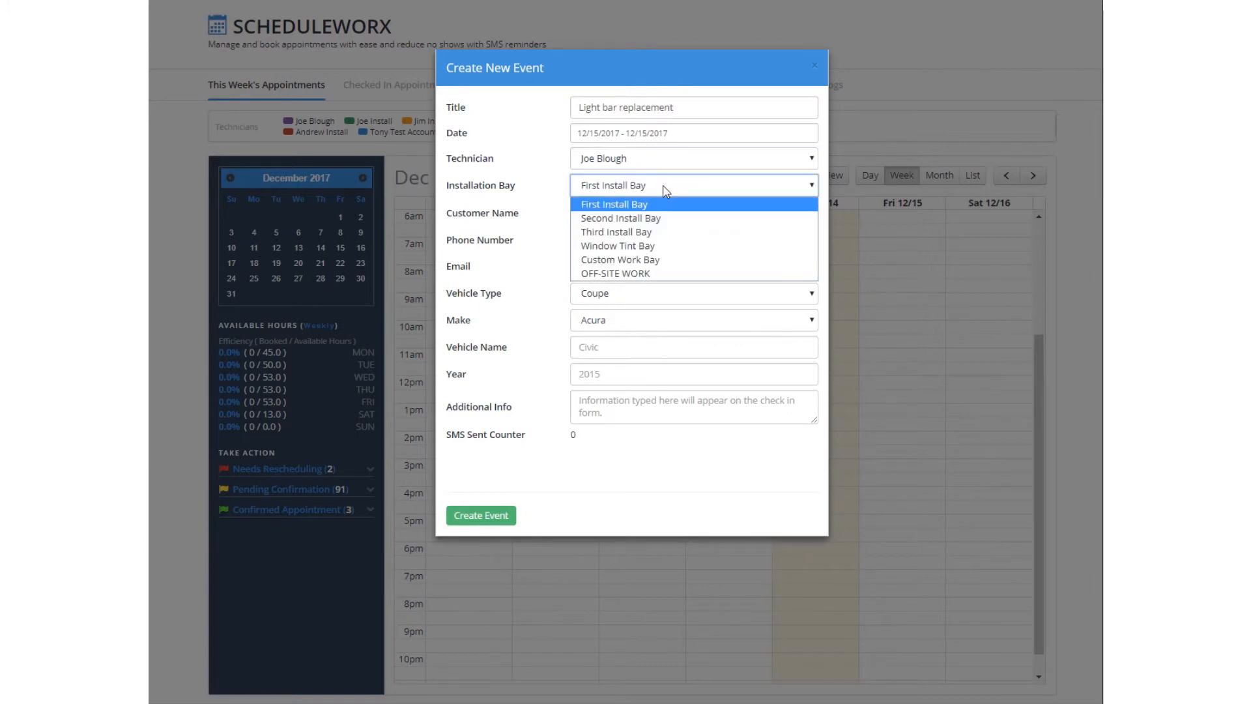
left_click(644, 219)
- Fill in the customer's full name, phone number and e-mail address
left_click(643, 217)
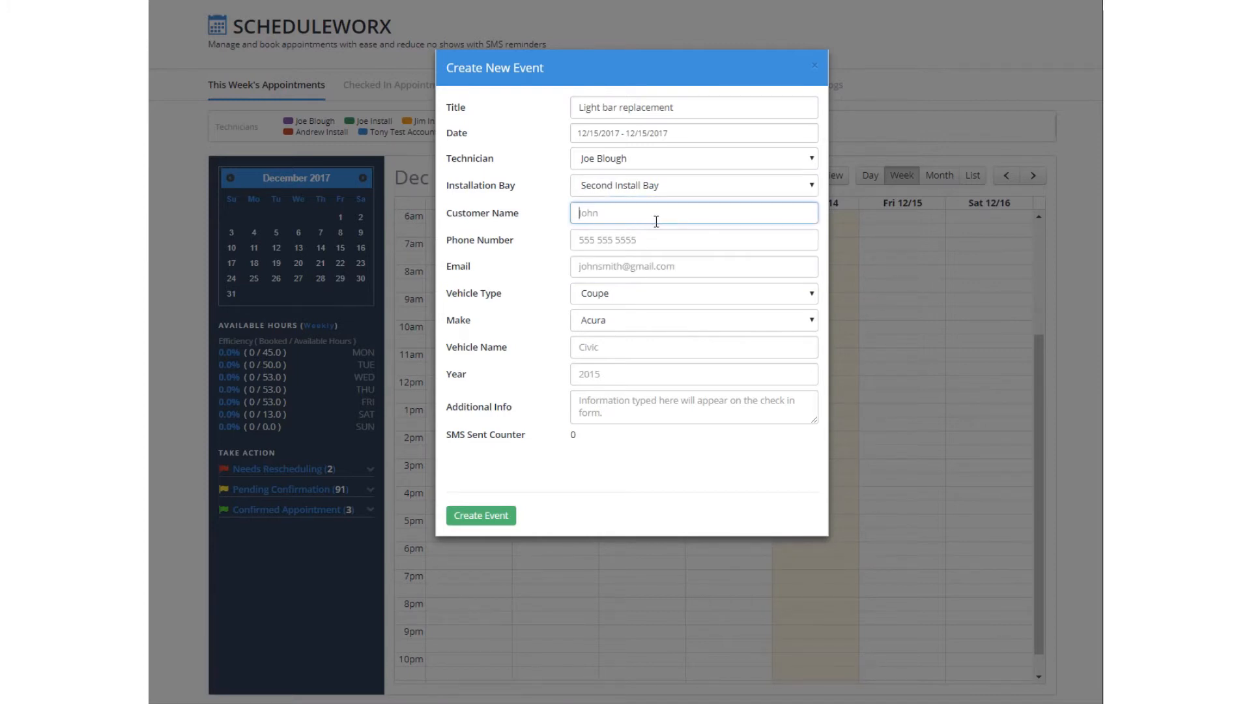
key("Tab")
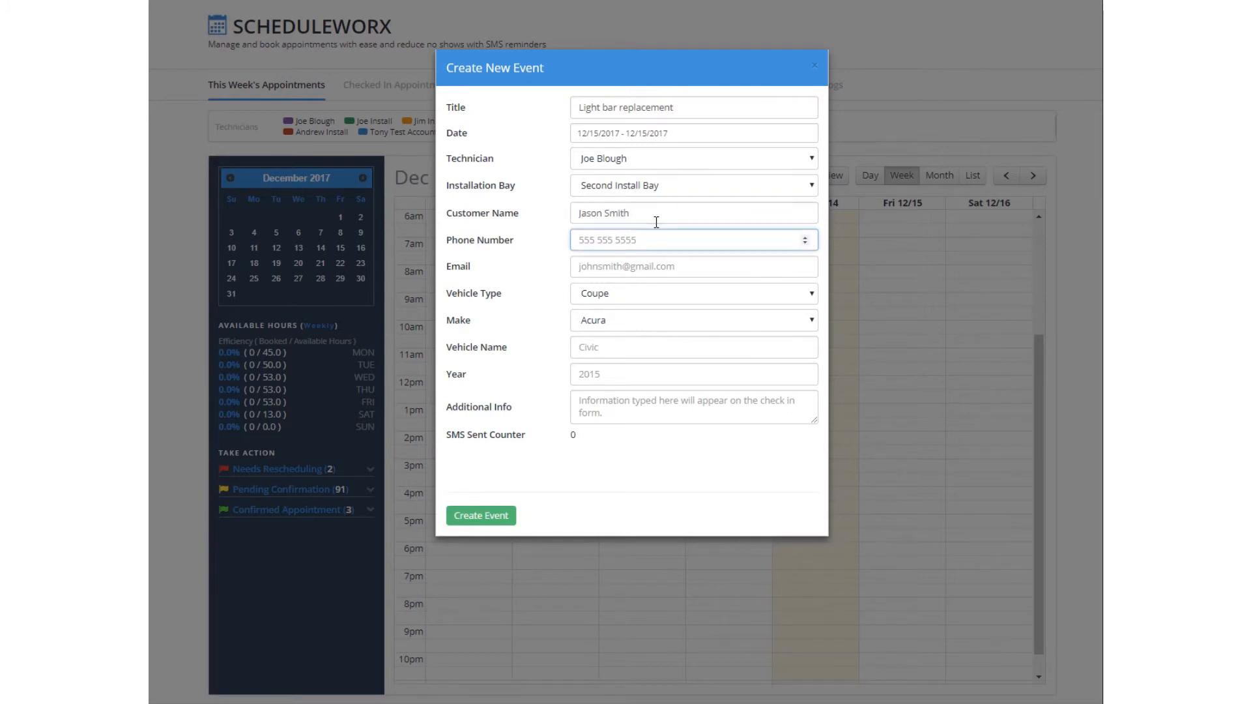
key("Tab")
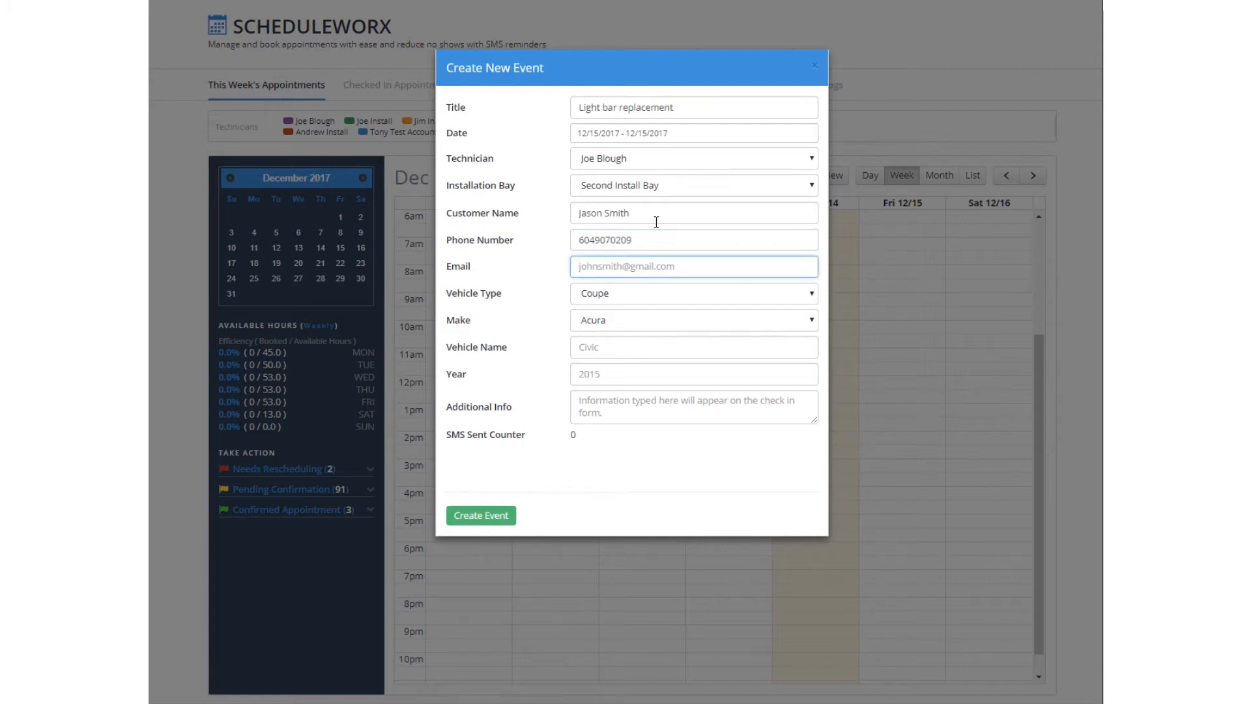
key("Tab")
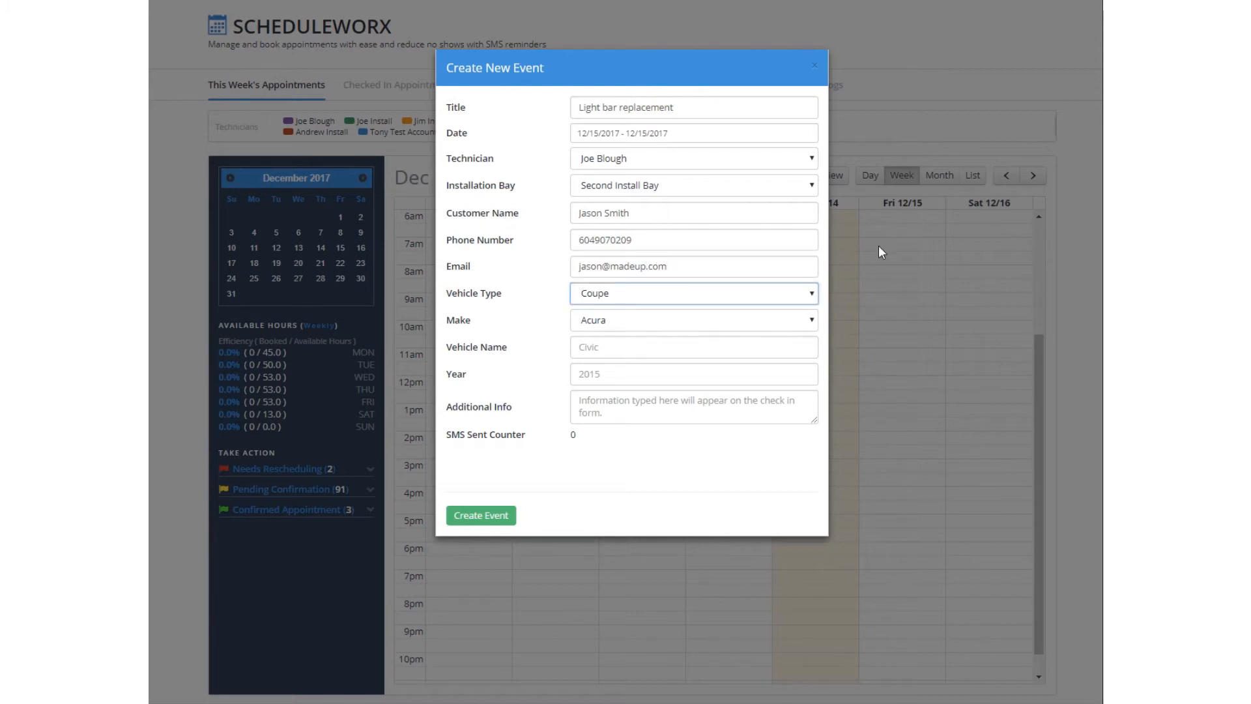
- Set the vehicle to a Truck, make Ford, name F150, year 2016
left_click(811, 293)
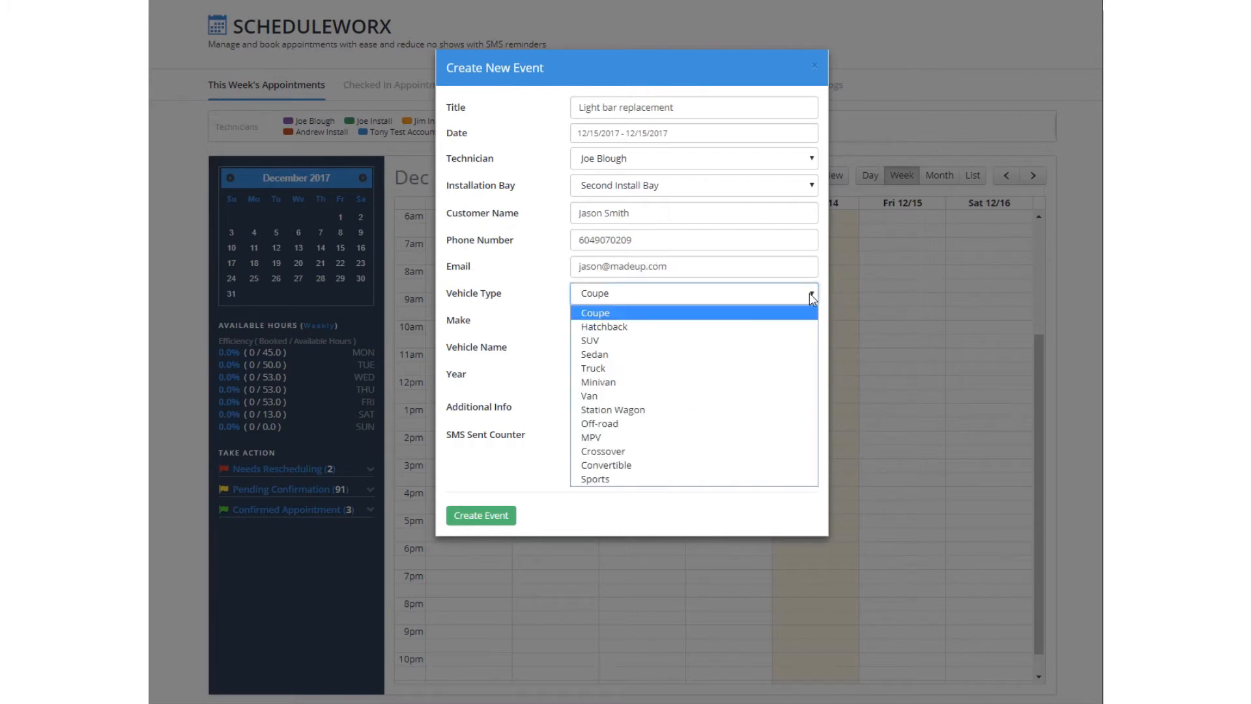
left_click(629, 371)
left_click(624, 323)
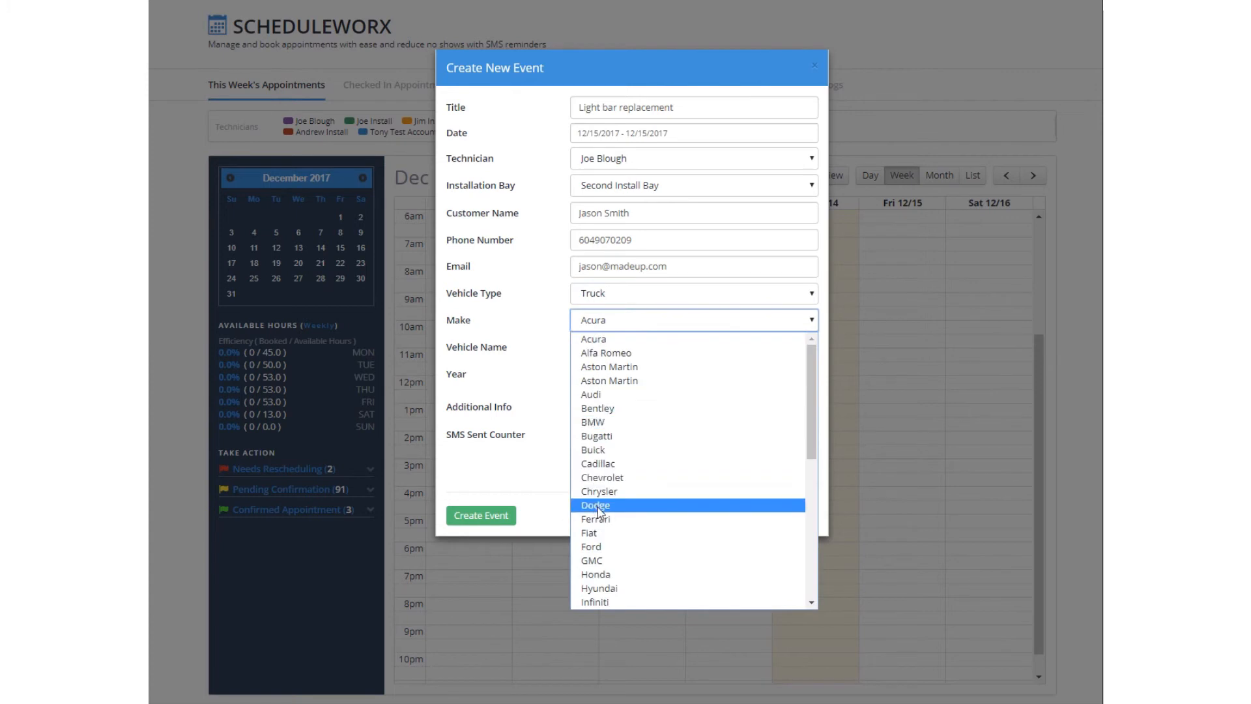
left_click(601, 546)
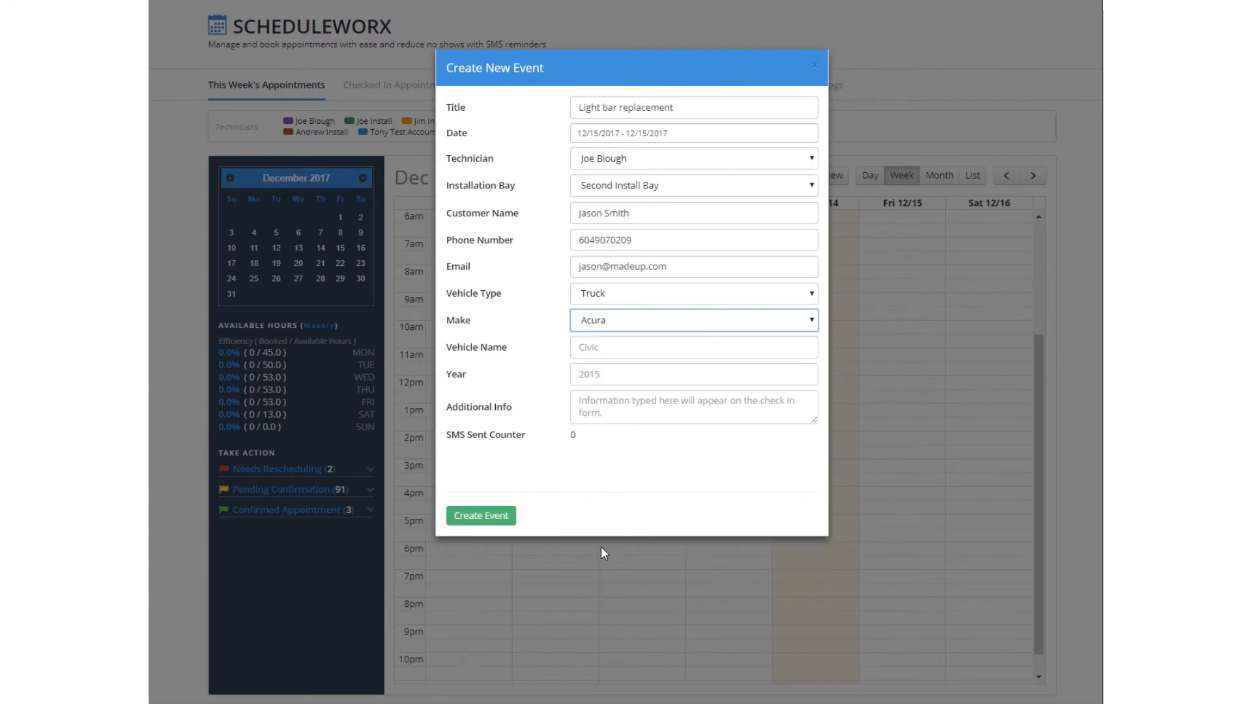
left_click(621, 346)
type("F150")
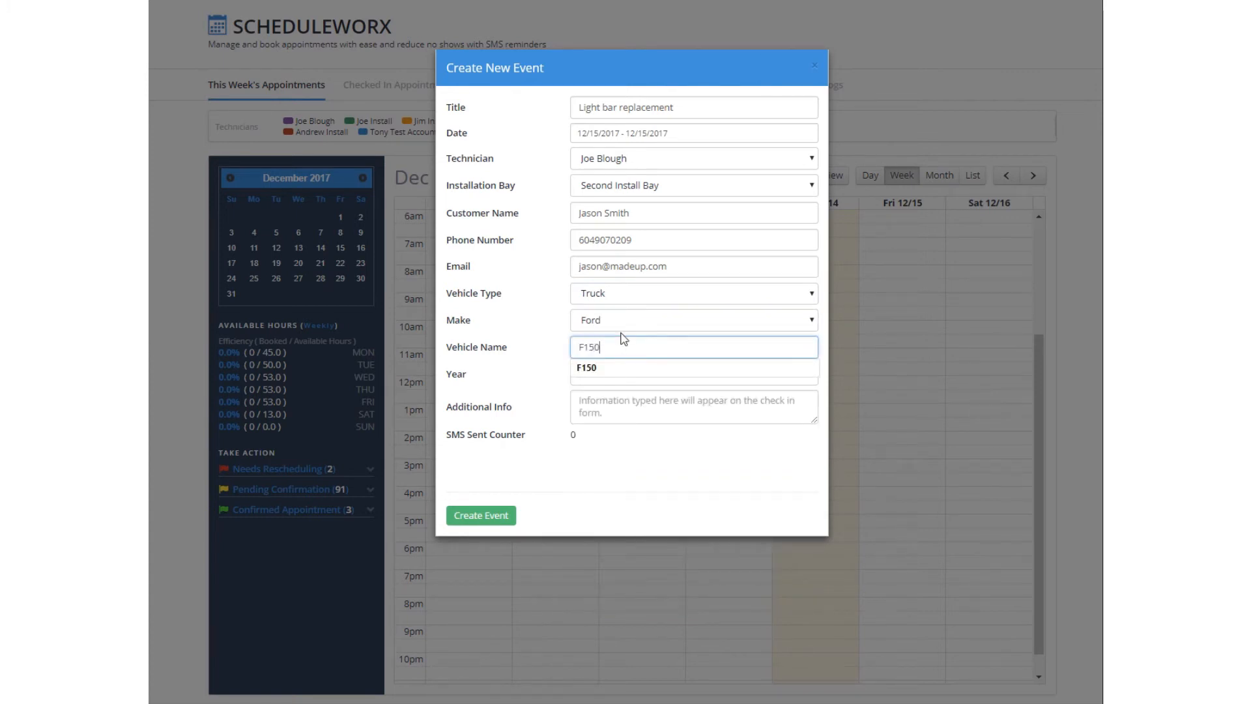
left_click(631, 369)
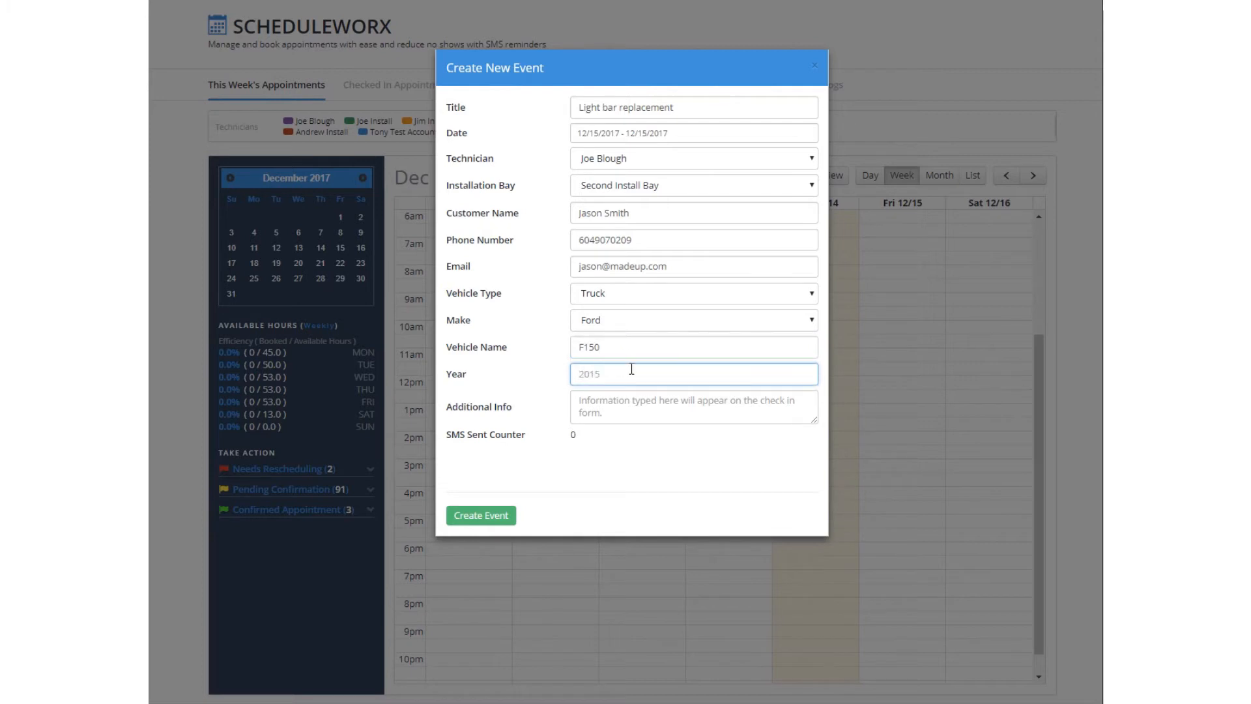
type("2016")
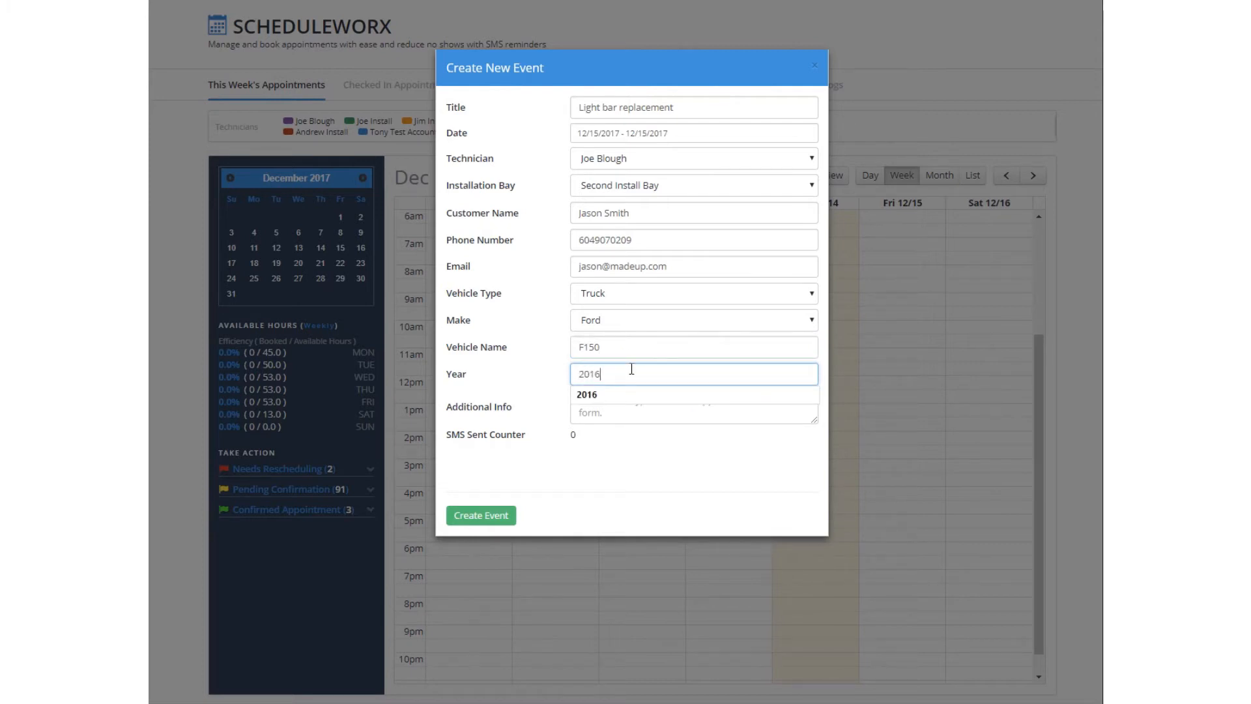
- Add the note 'Light bar damaged by rock, wants a tougher one.' and create the event
key("Tab")
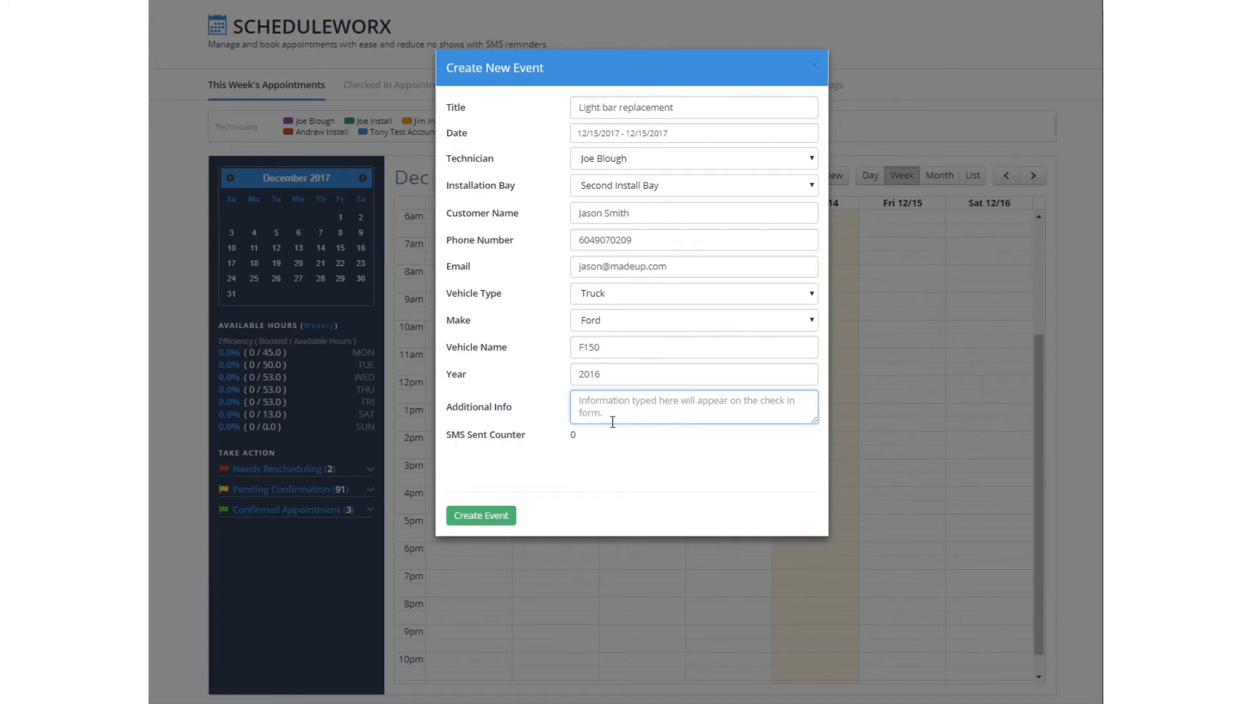
type("Light bar dama")
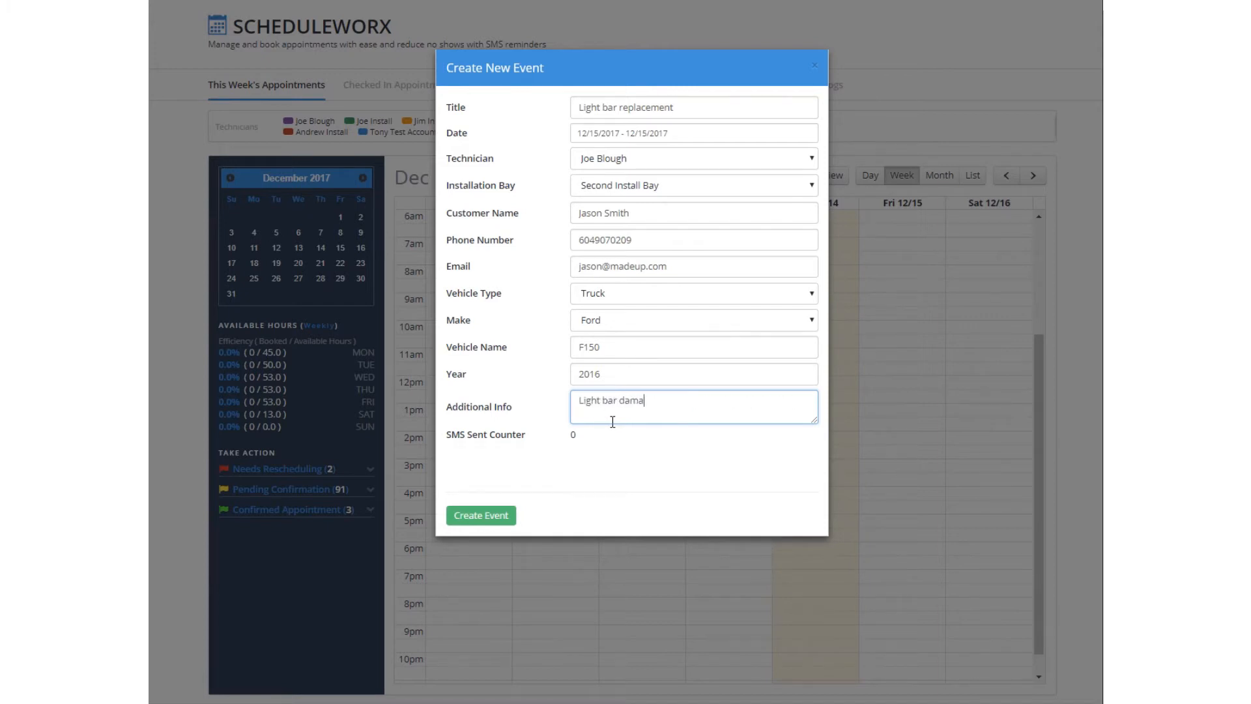
type("ged by rock, wants a tougher one.")
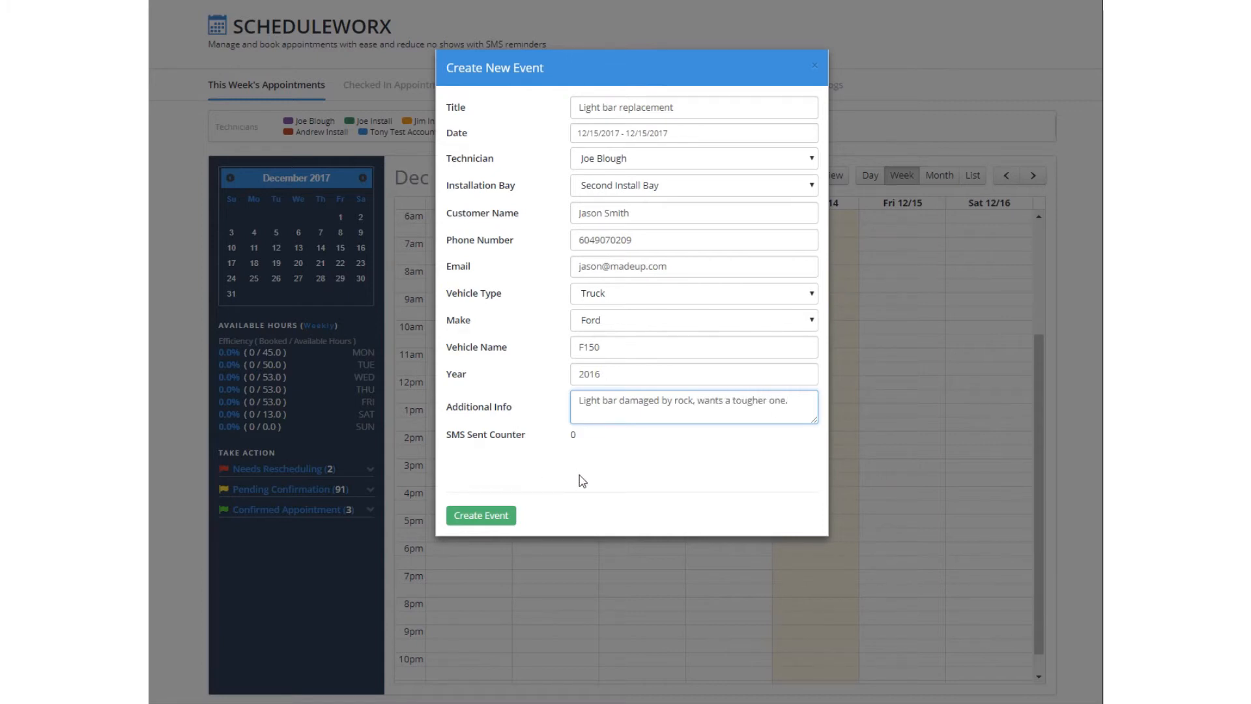
left_click(489, 516)
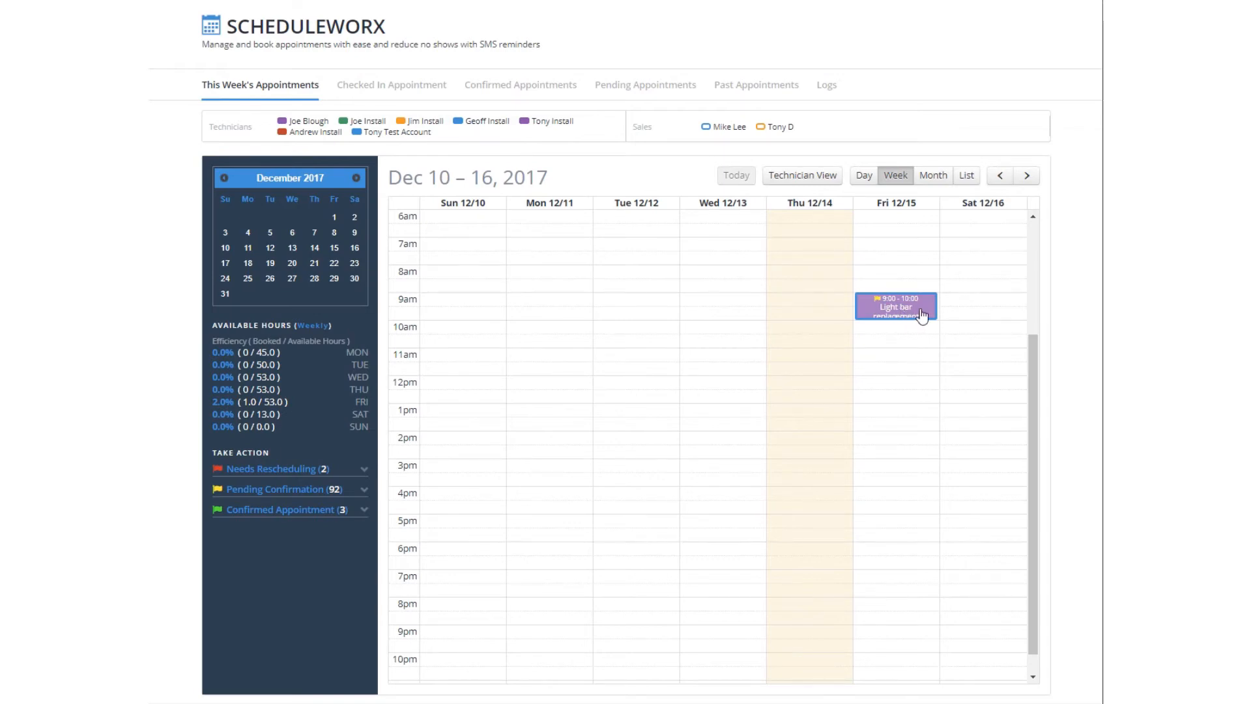
- Move the Light bar replacement to start at 10:00, extend it to 12:00, and show its details
left_click_drag(922, 316, 905, 348)
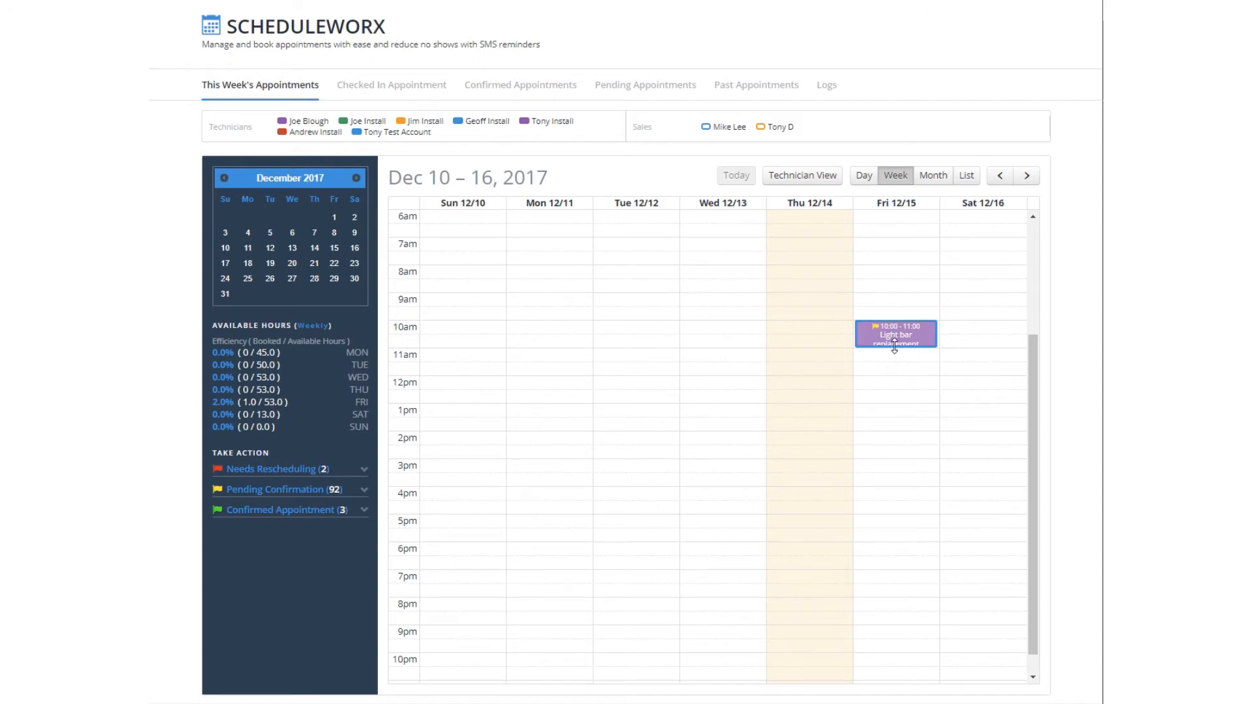
left_click_drag(895, 348, 908, 372)
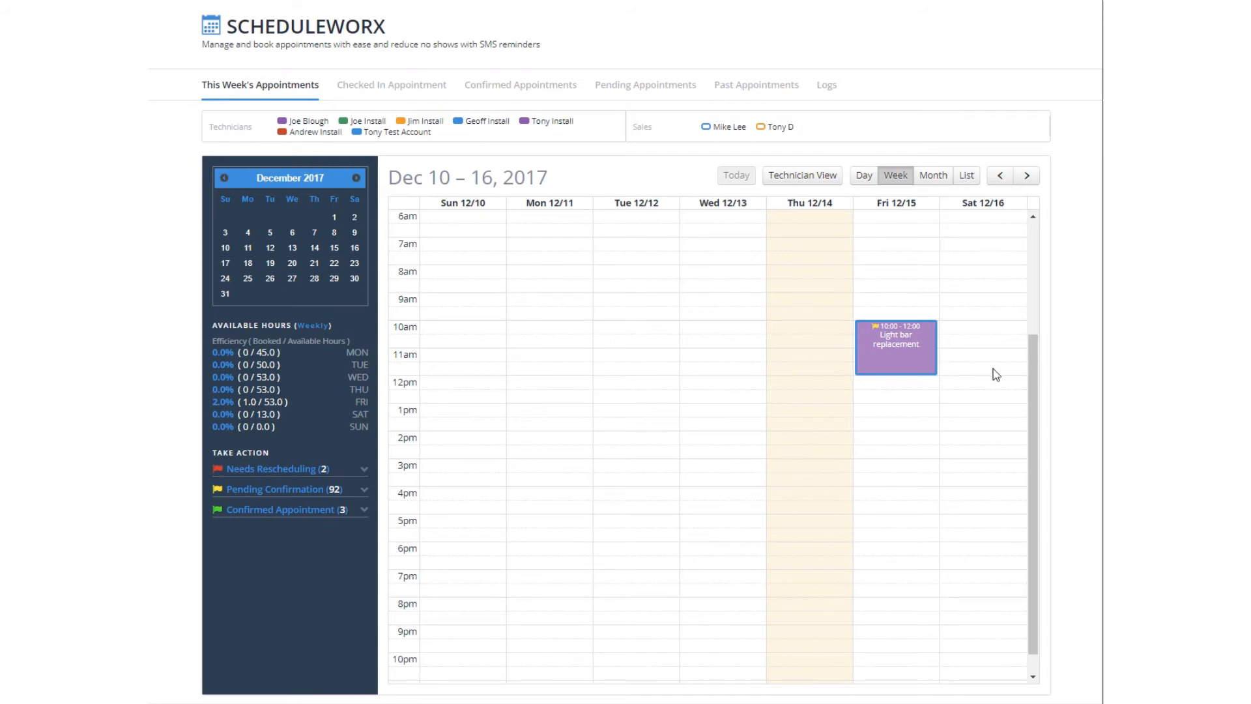
left_click(899, 350)
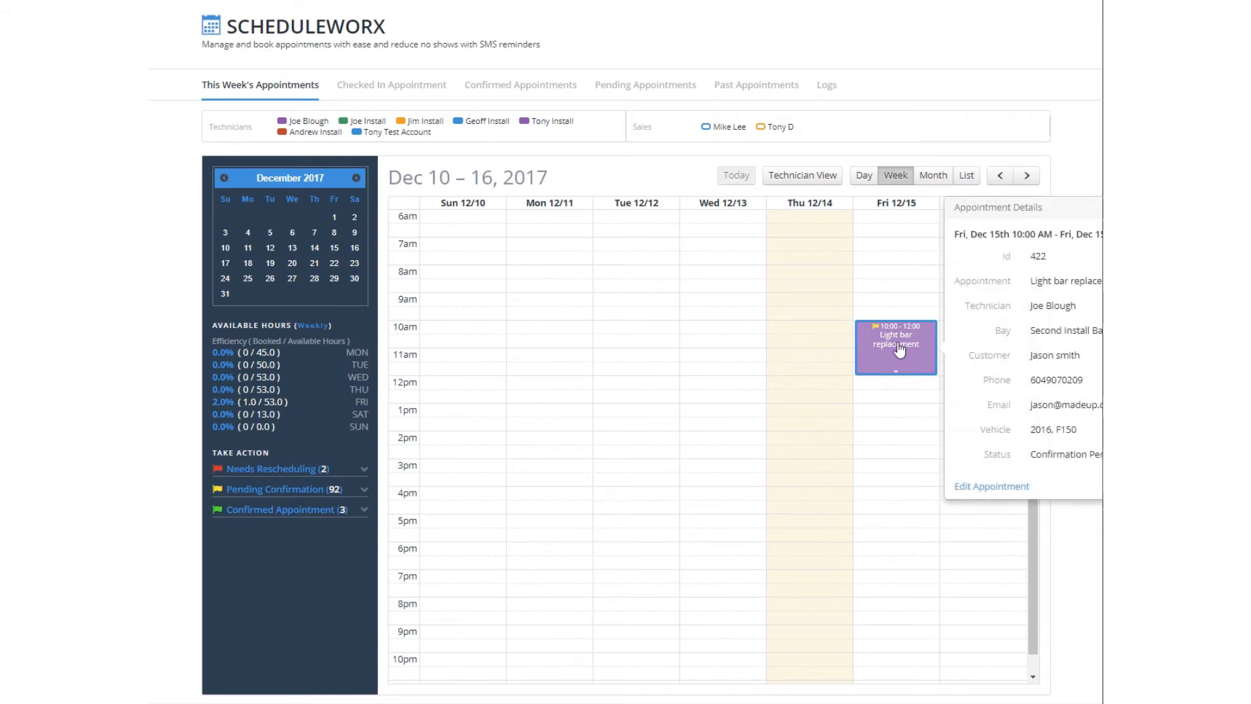
- Open the Light bar replacement in the Edit Event form via Edit Appointment
left_click(978, 488)
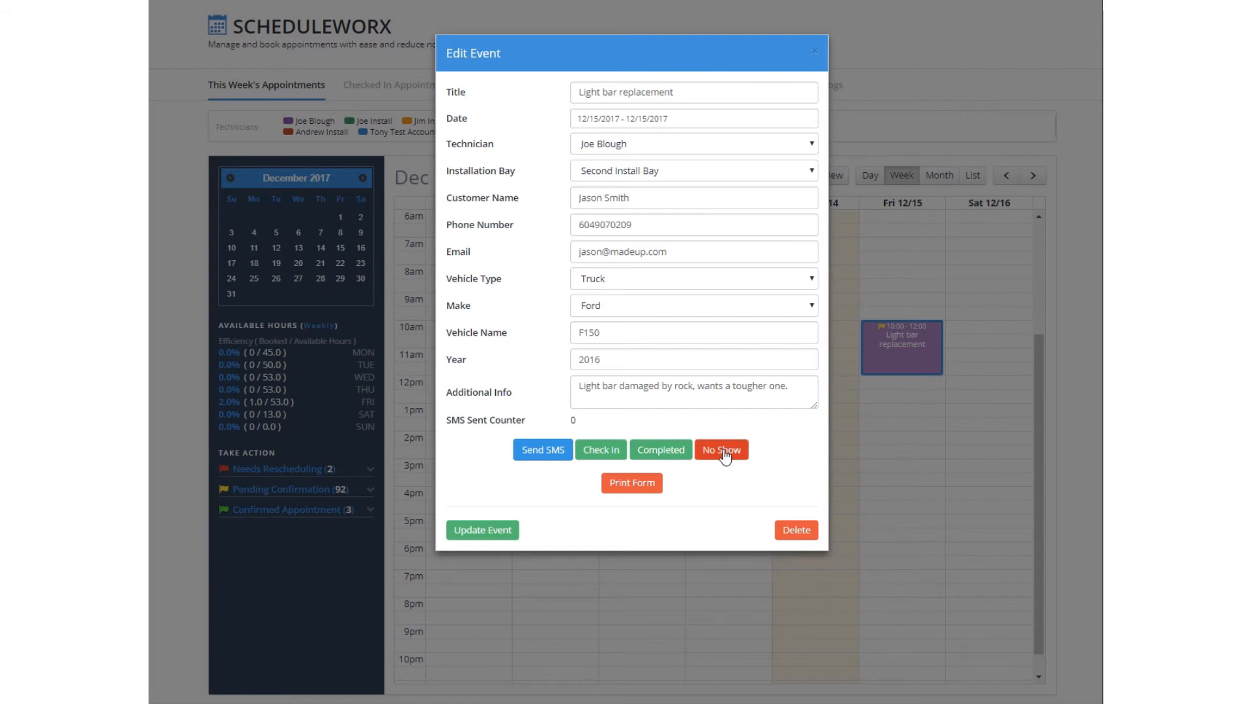
- Send the customer an SMS about the appointment and save it with Update Event
left_click(543, 456)
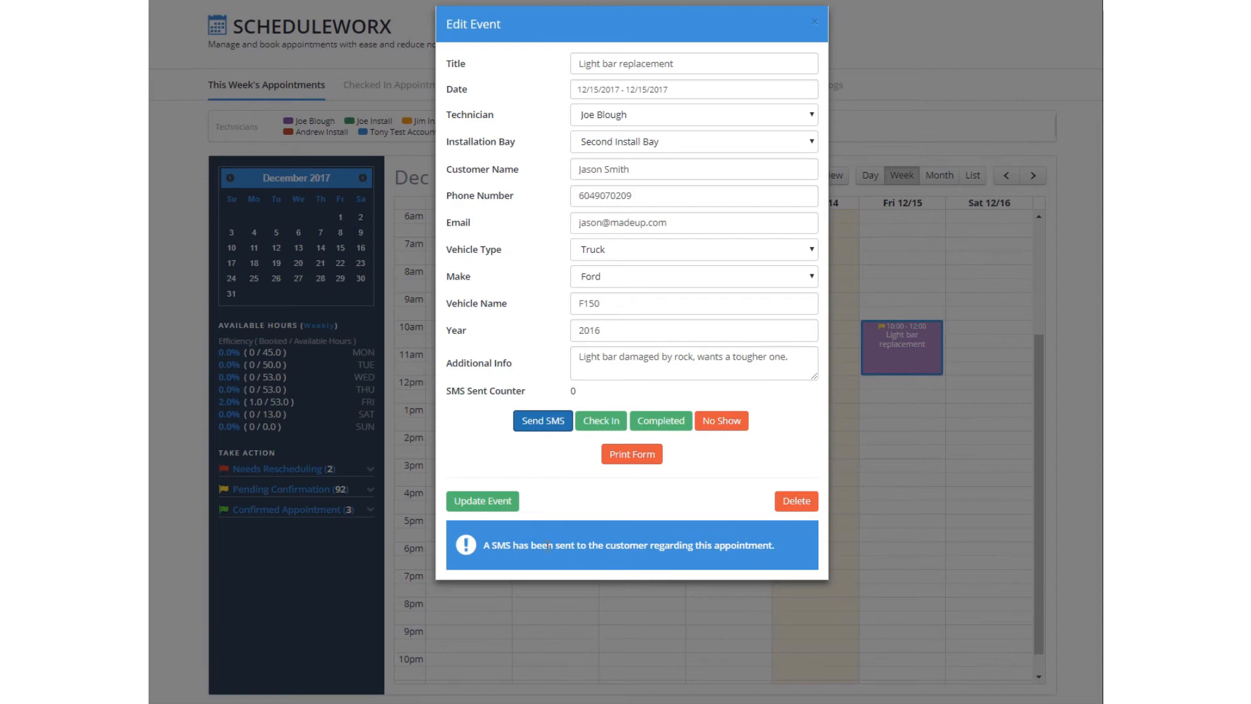
left_click(478, 503)
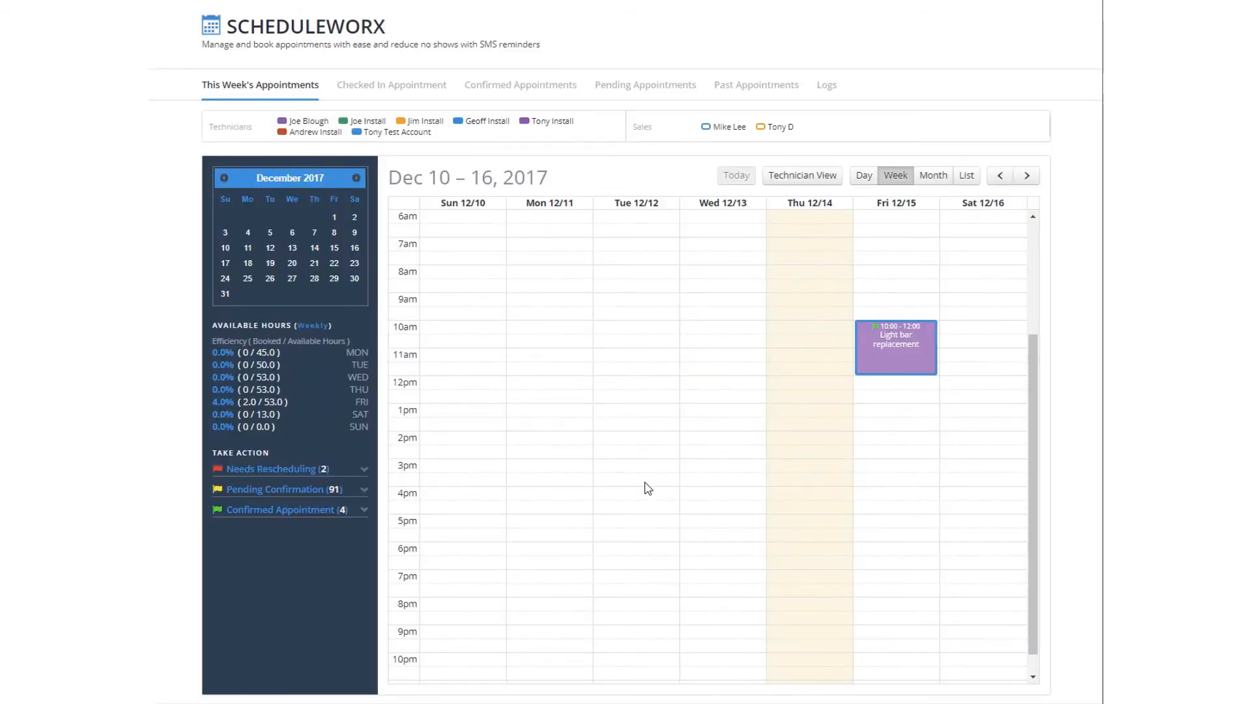
left_click(299, 514)
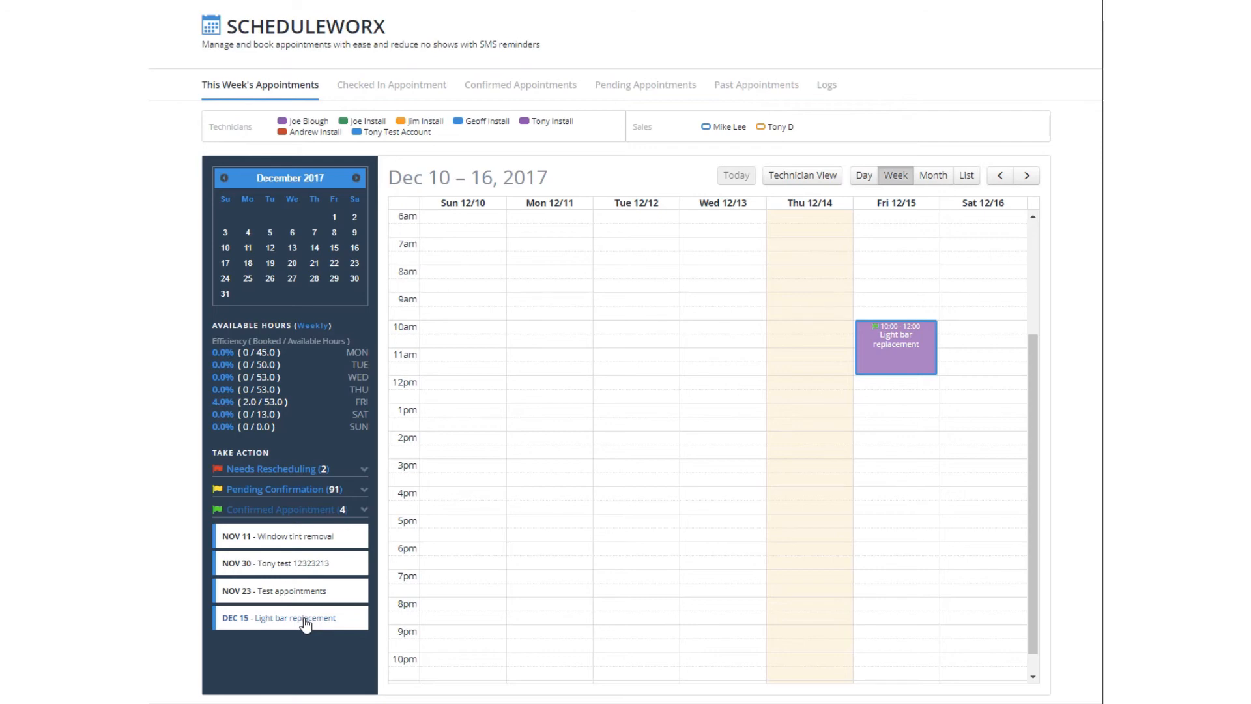
left_click(306, 624)
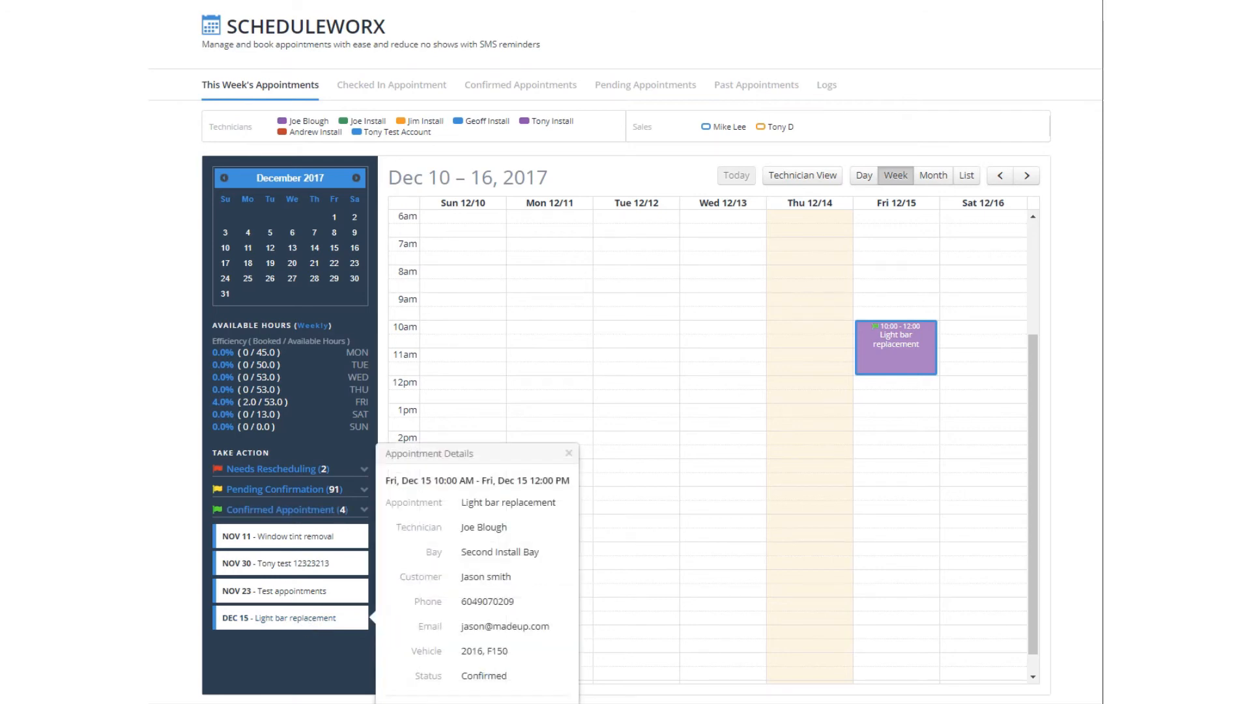
left_click(477, 703)
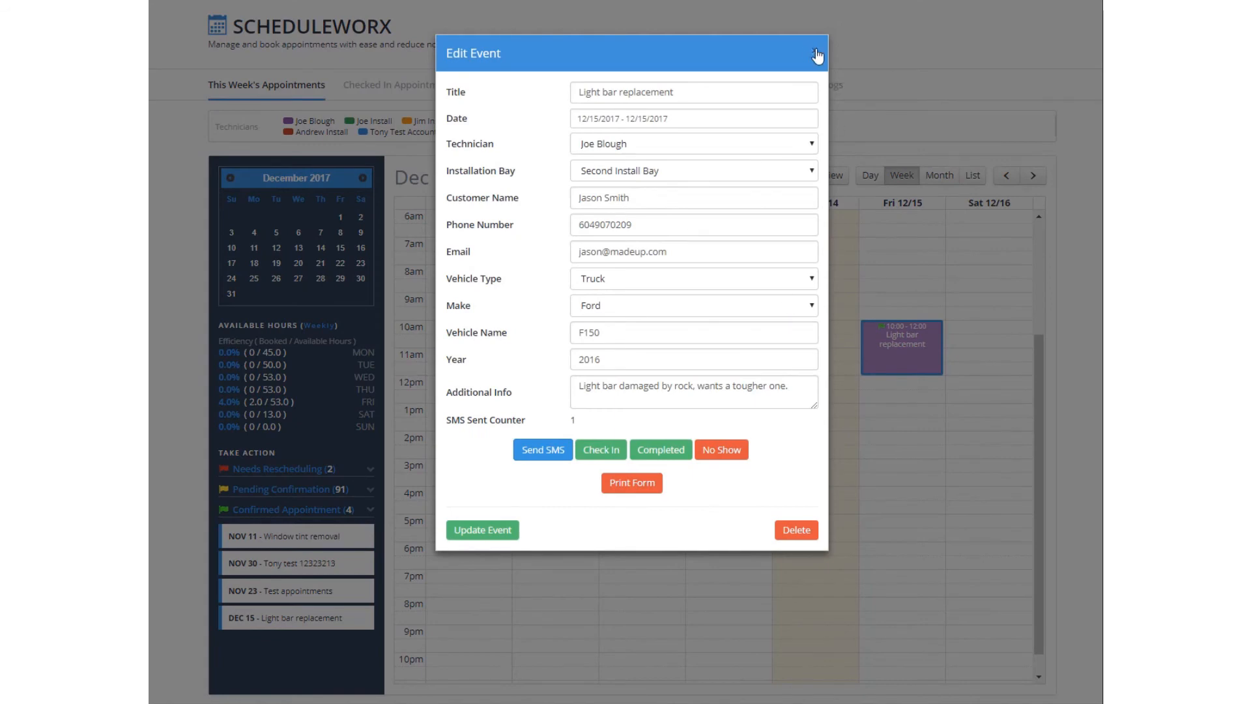
left_click(817, 55)
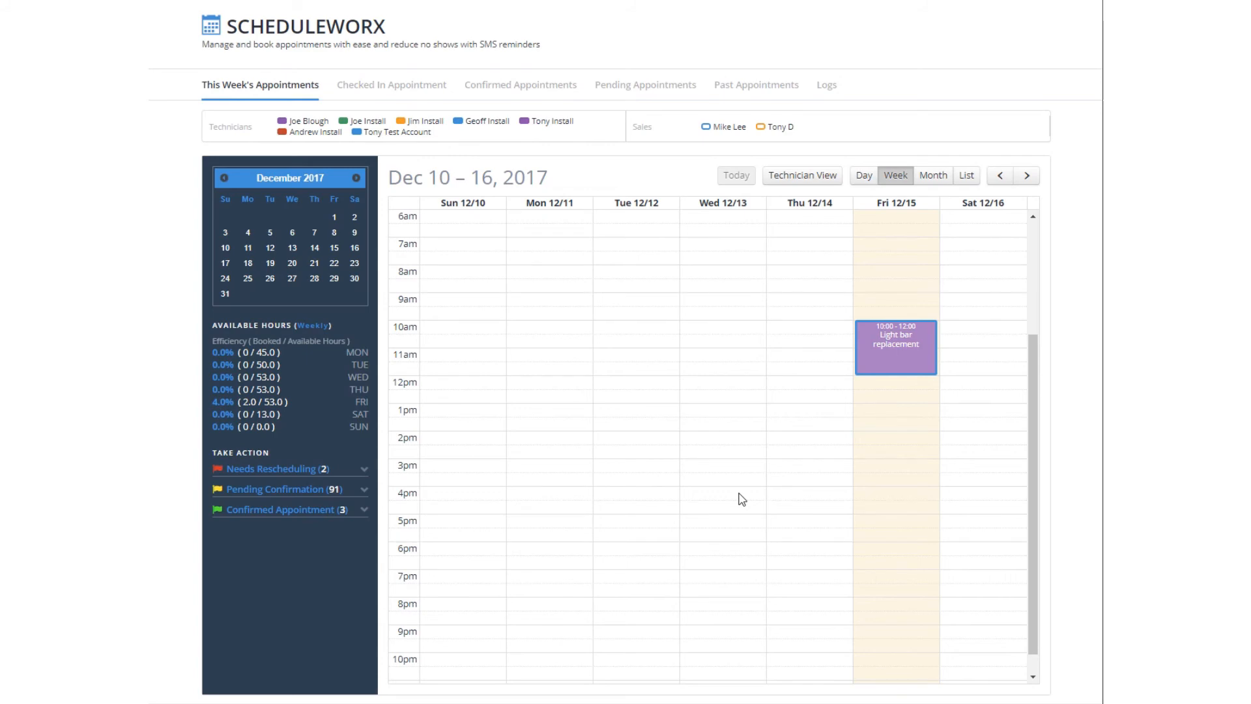
- Check in the Light bar replacement from its editor, then view the Checked In Appointment list
left_click(890, 357)
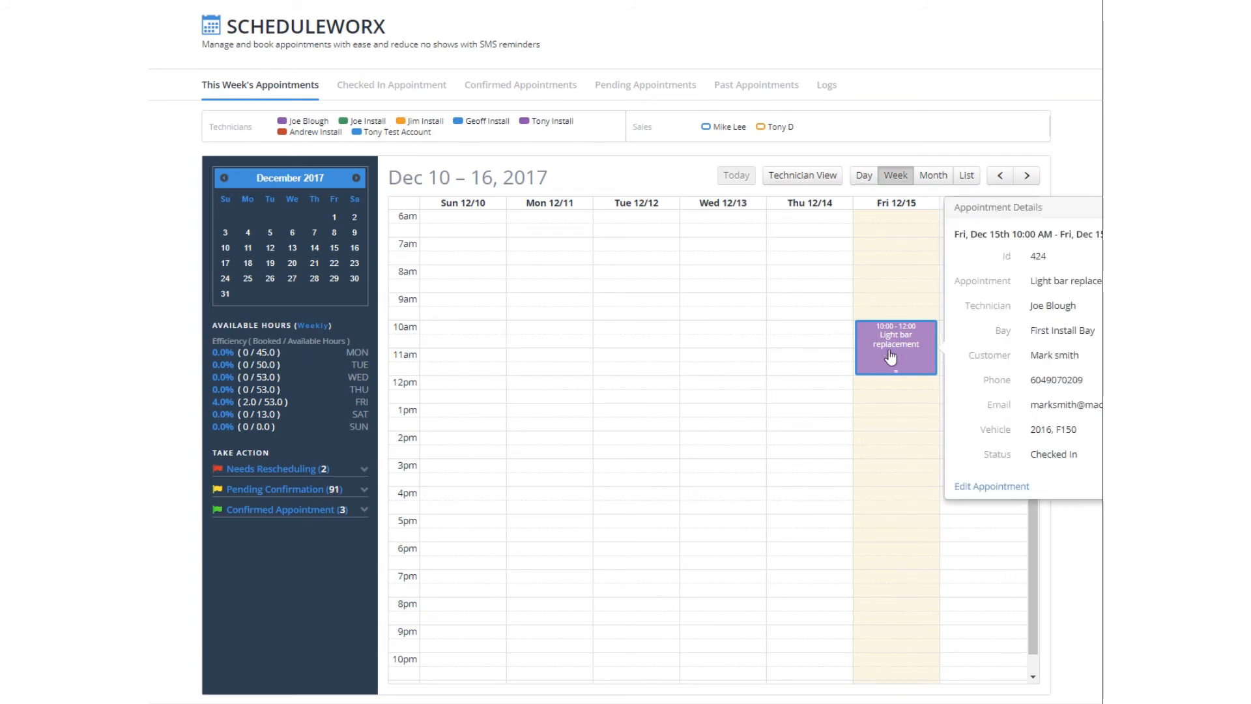
left_click(978, 487)
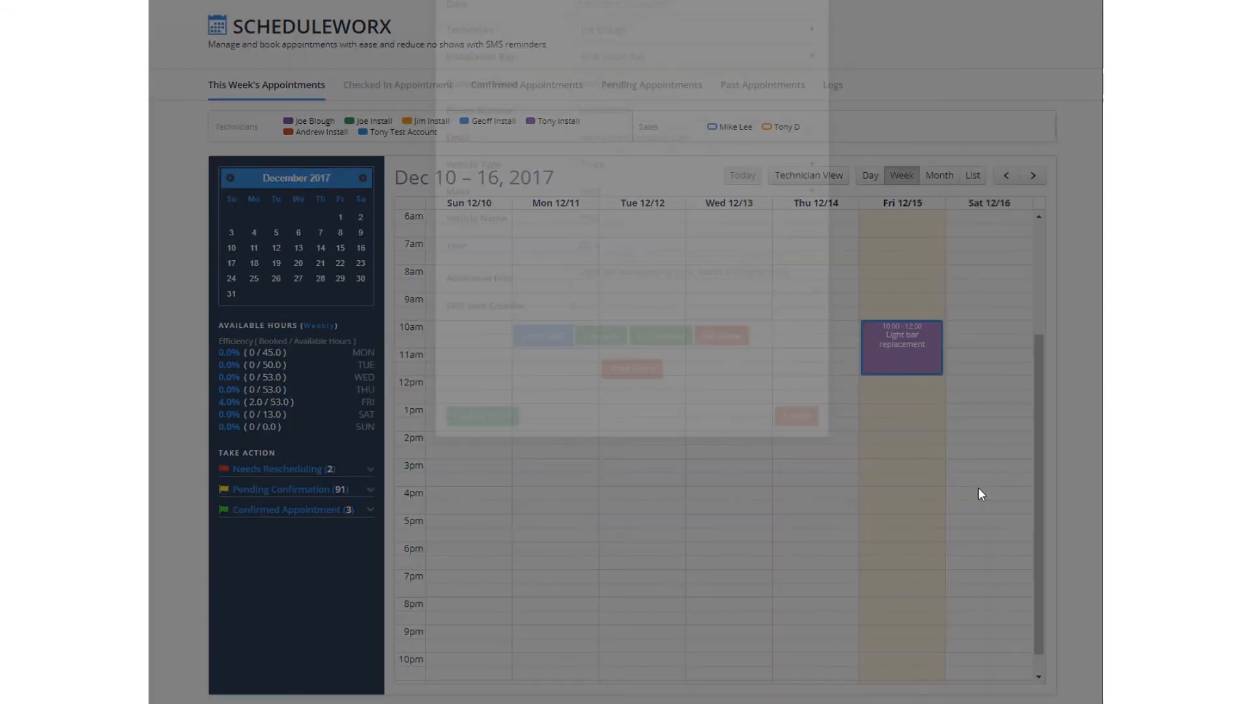
left_click(604, 450)
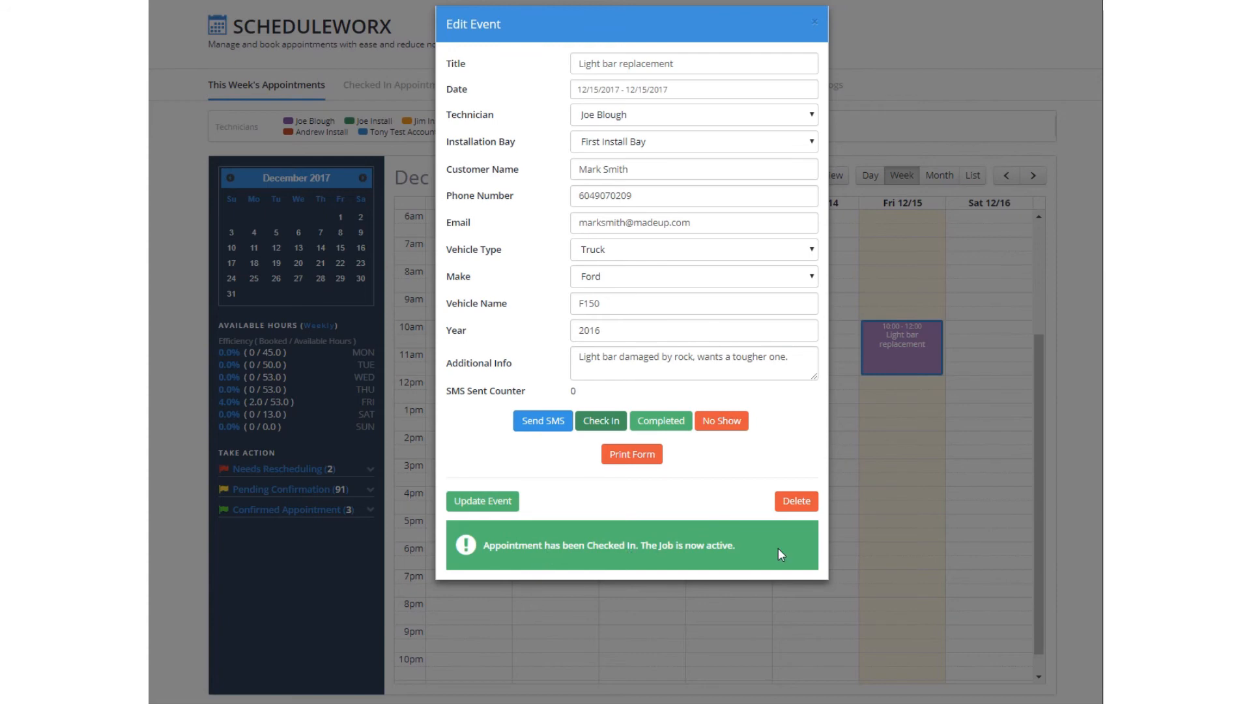
left_click(812, 25)
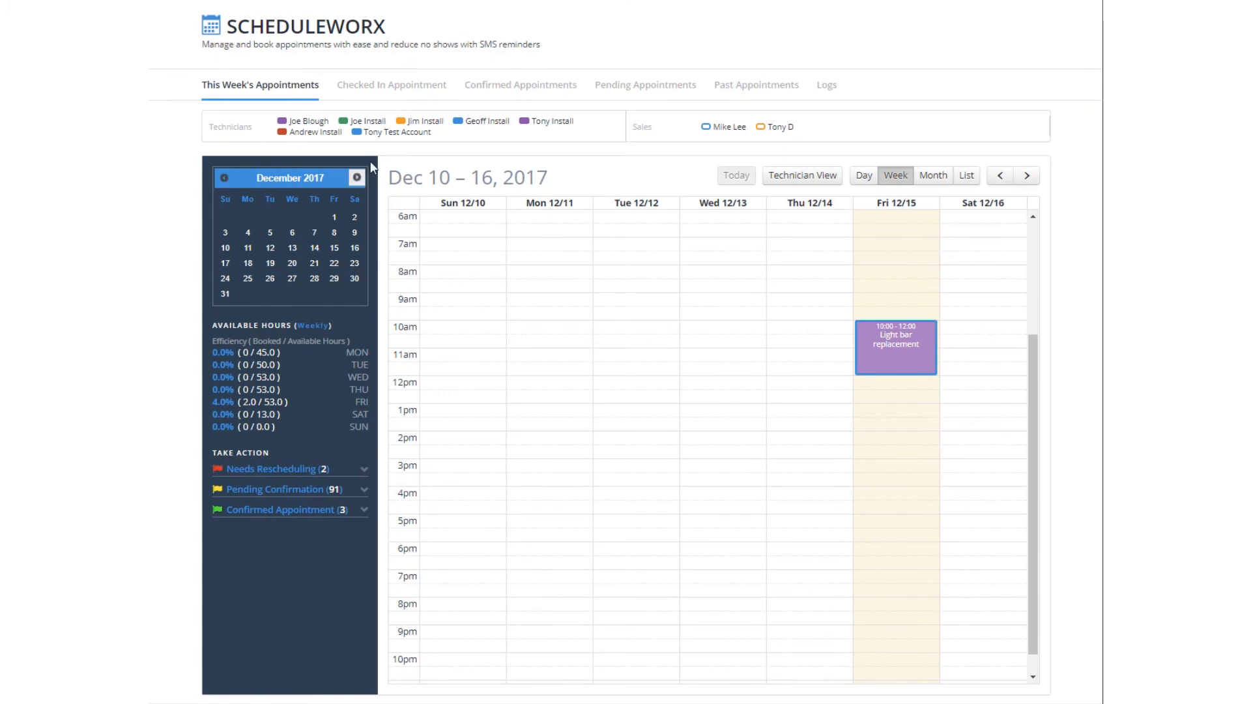
left_click(400, 85)
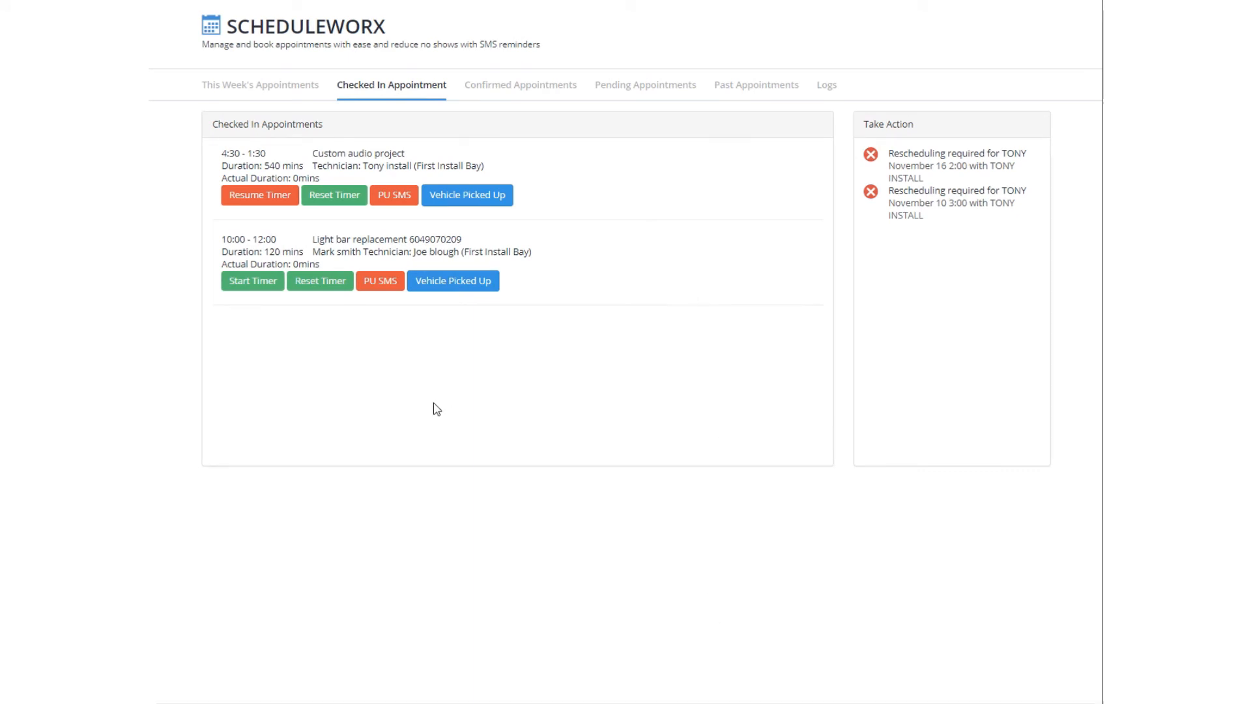
- Send the pick-up SMS from the Light bar replacement row
left_click(380, 287)
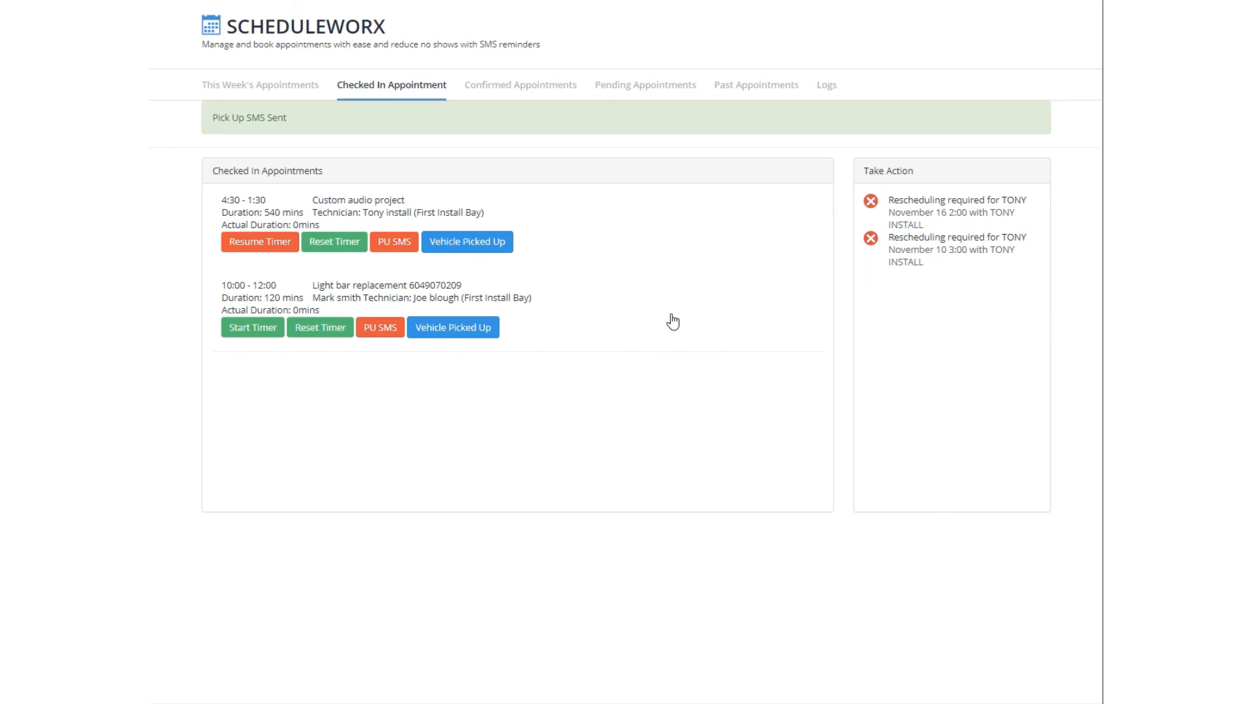
- Mark the Light bar replacement vehicle as picked up, declining the Revieworx review text
left_click(479, 333)
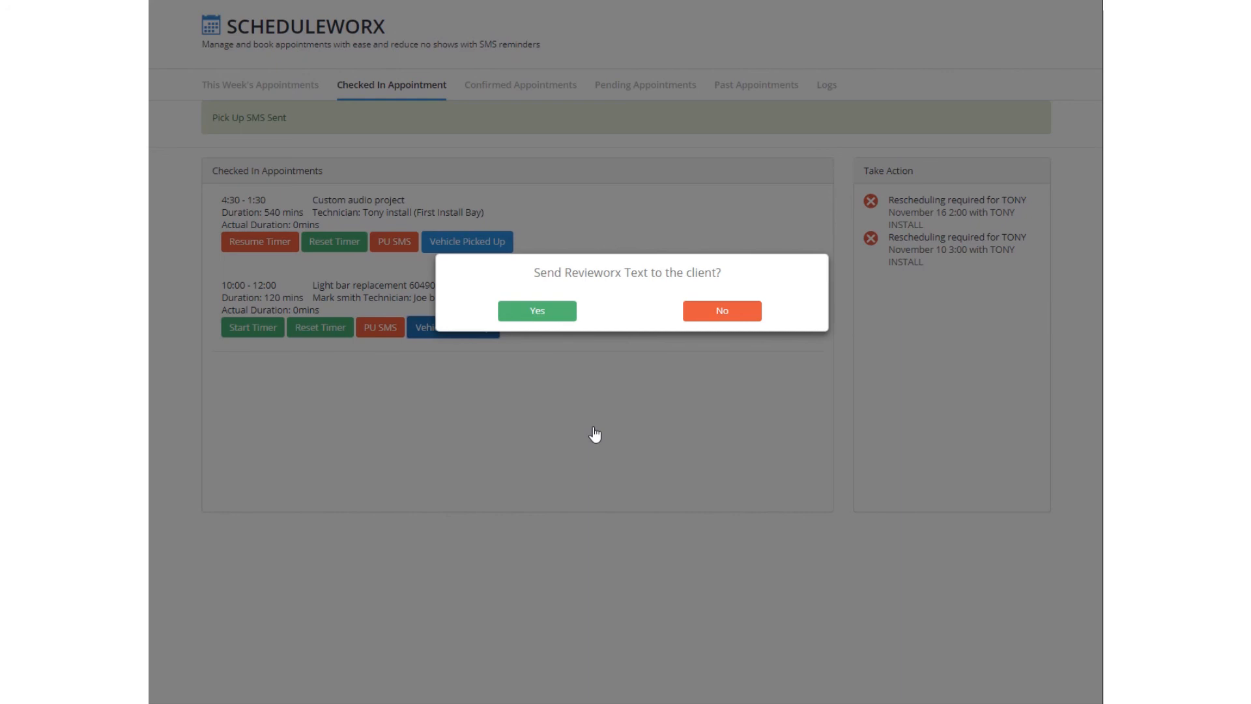
left_click(612, 507)
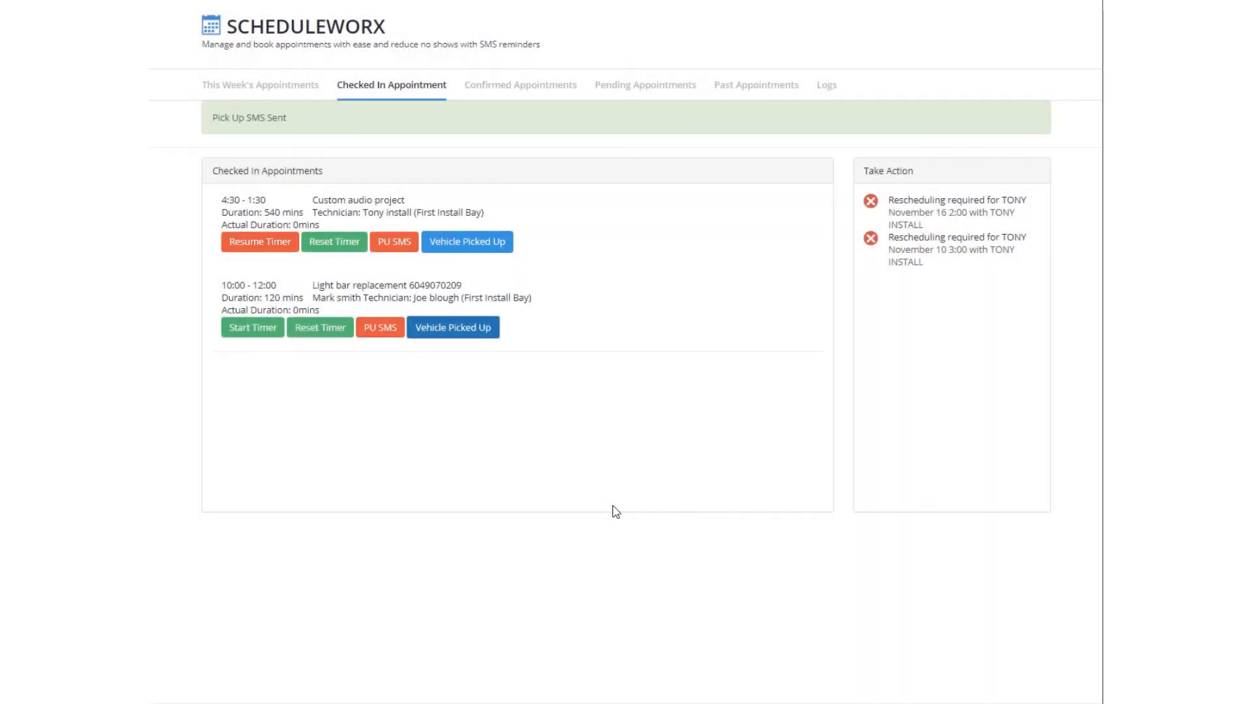
left_click(404, 1)
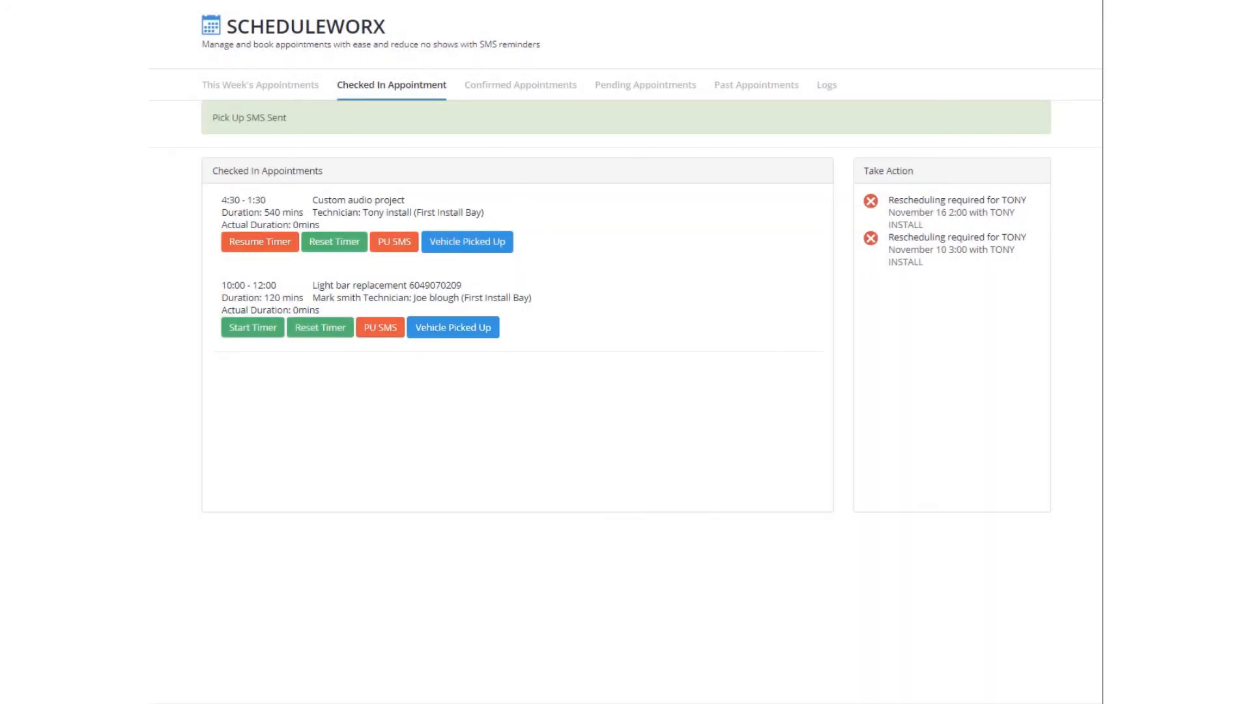